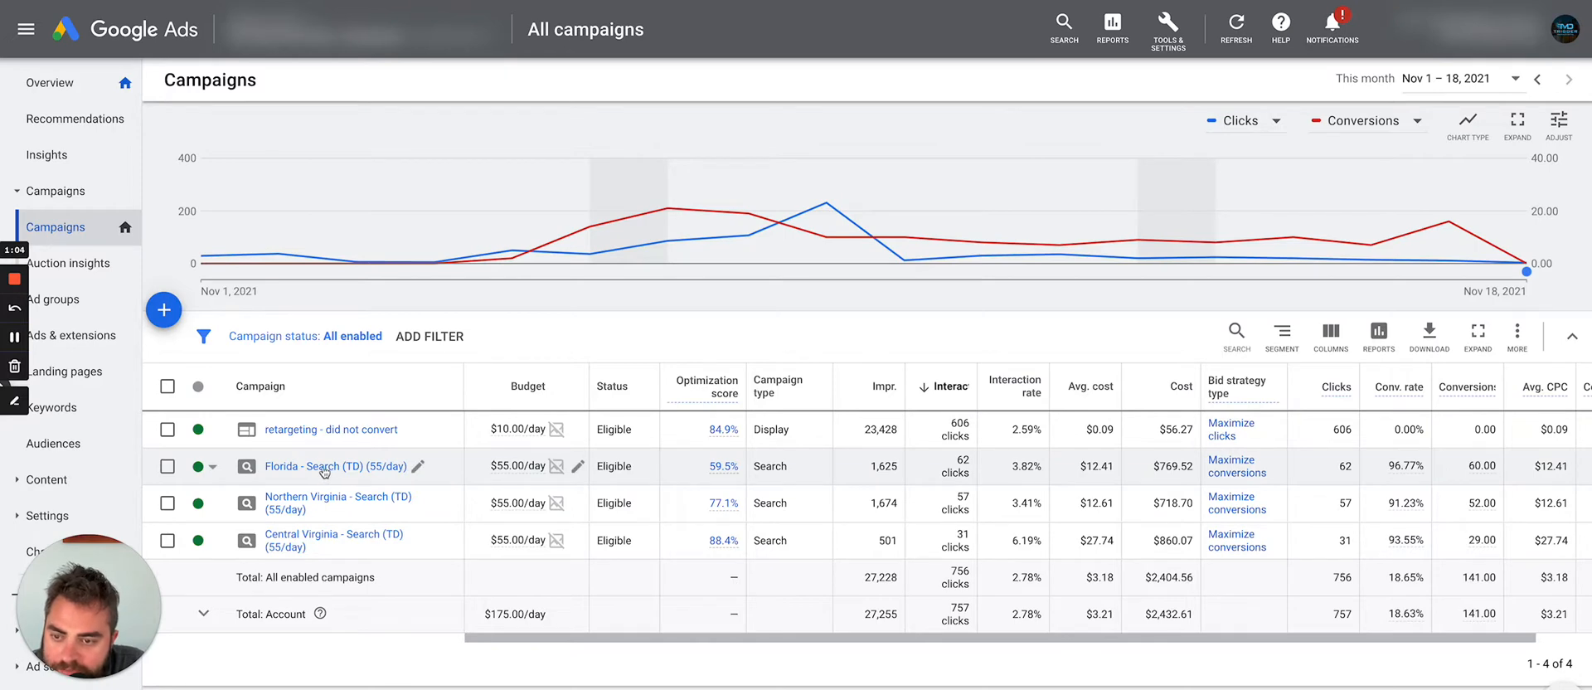
# Open the search terms report of the Florida - Search (TD) (55/day) campaign.
pyautogui.click(323, 468)
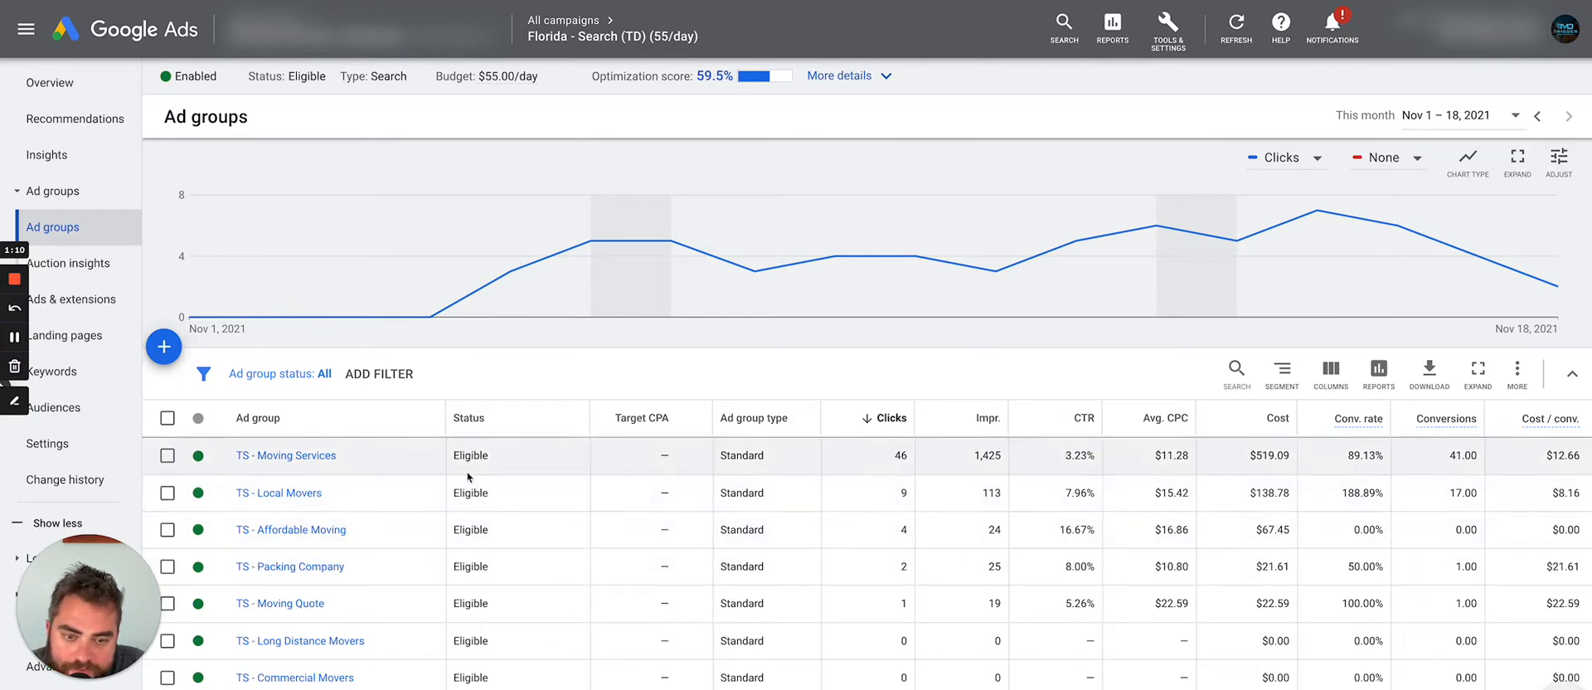
pyautogui.scroll(-1, 497, 488)
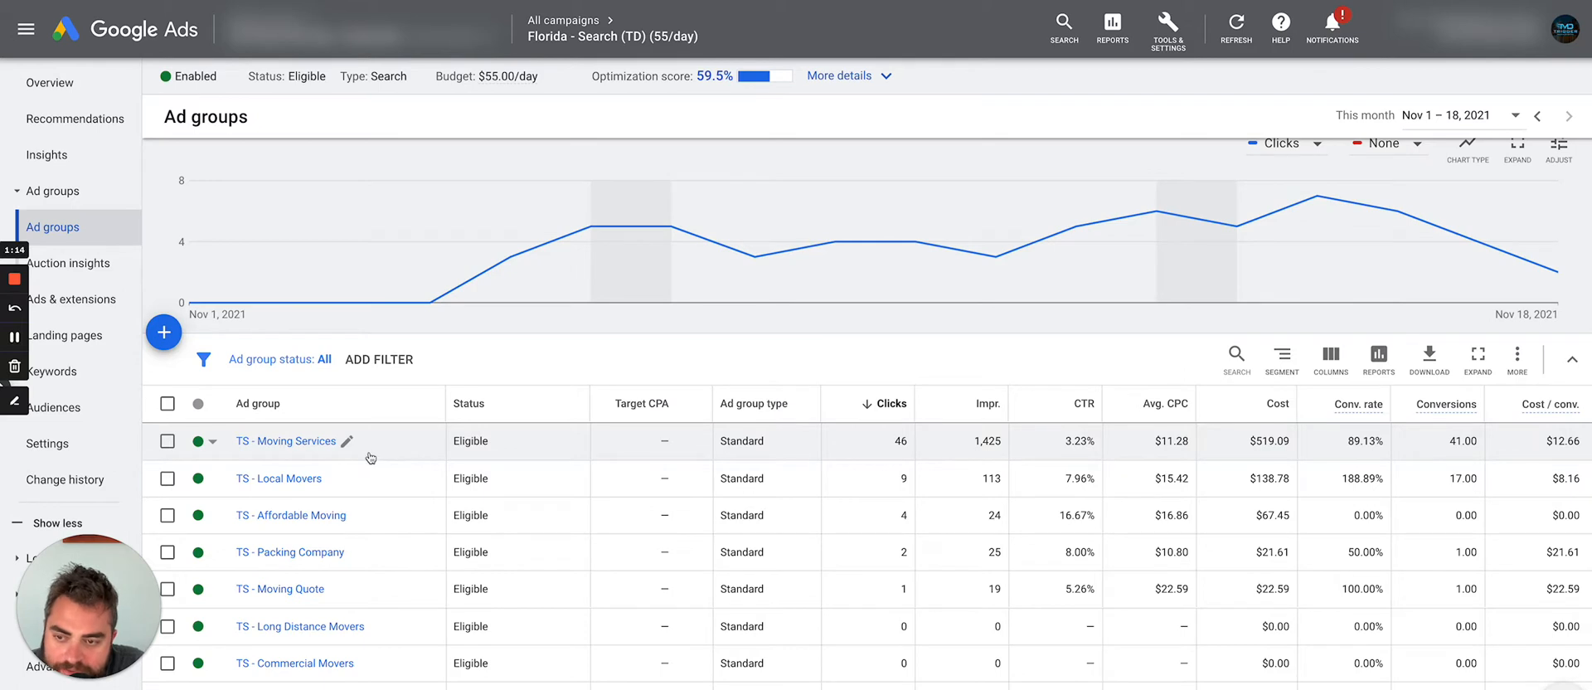
pyautogui.scroll(1, 345, 468)
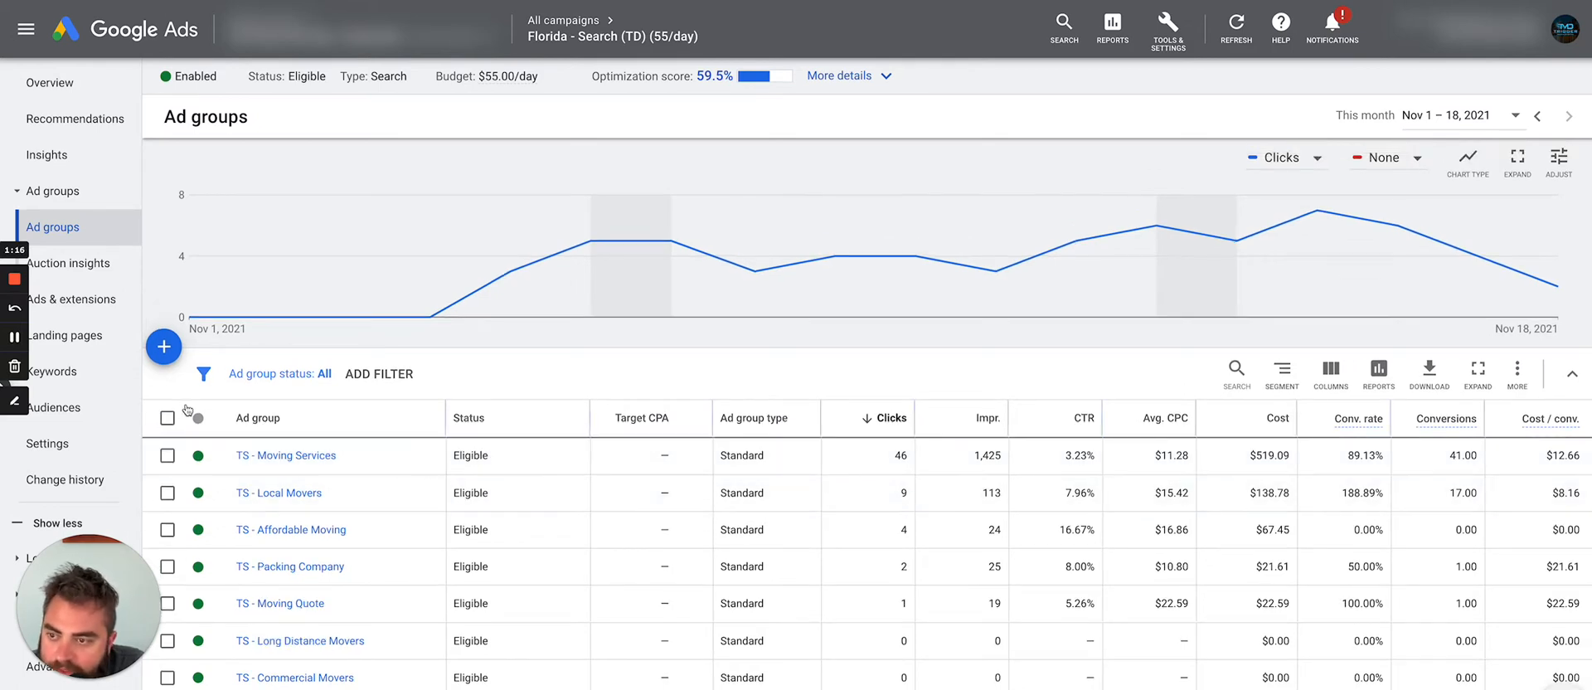
pyautogui.click(80, 374)
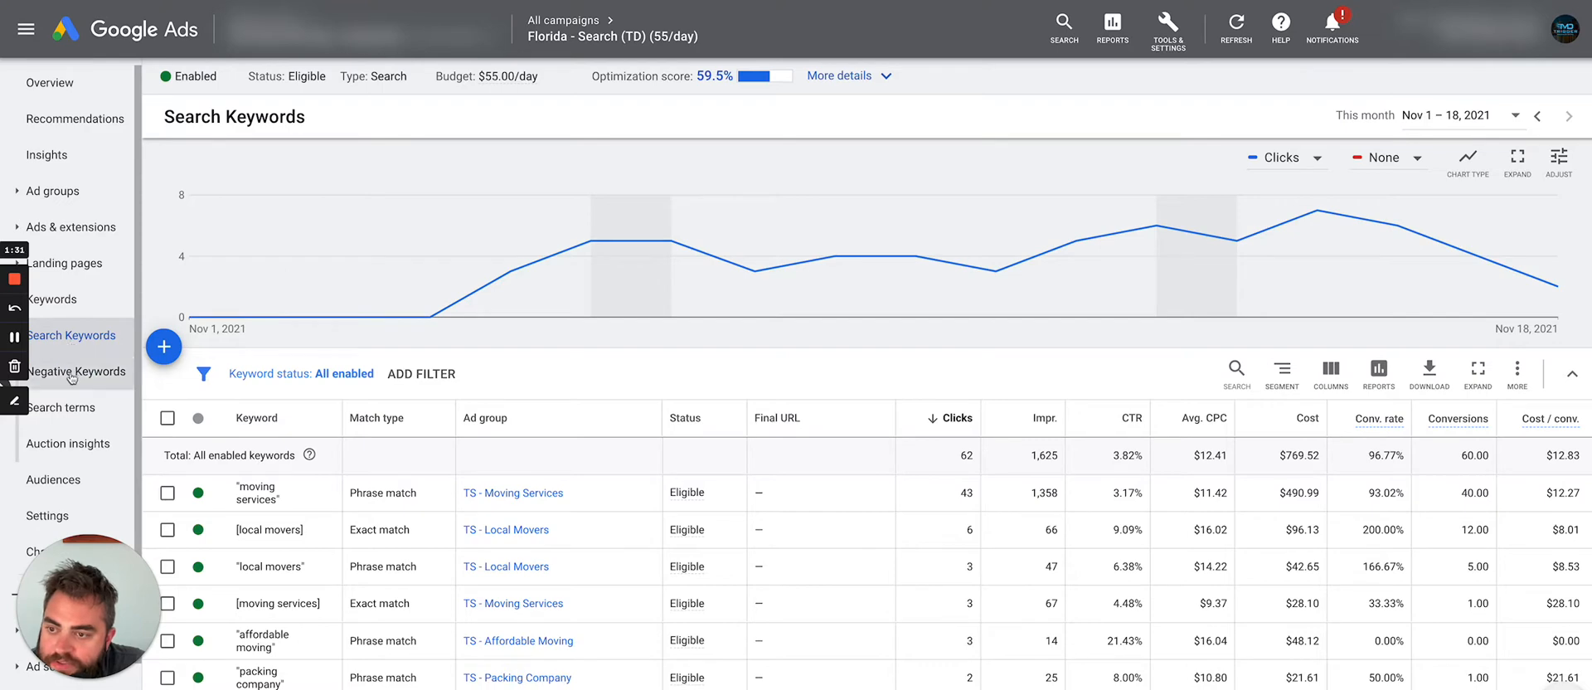
pyautogui.click(72, 409)
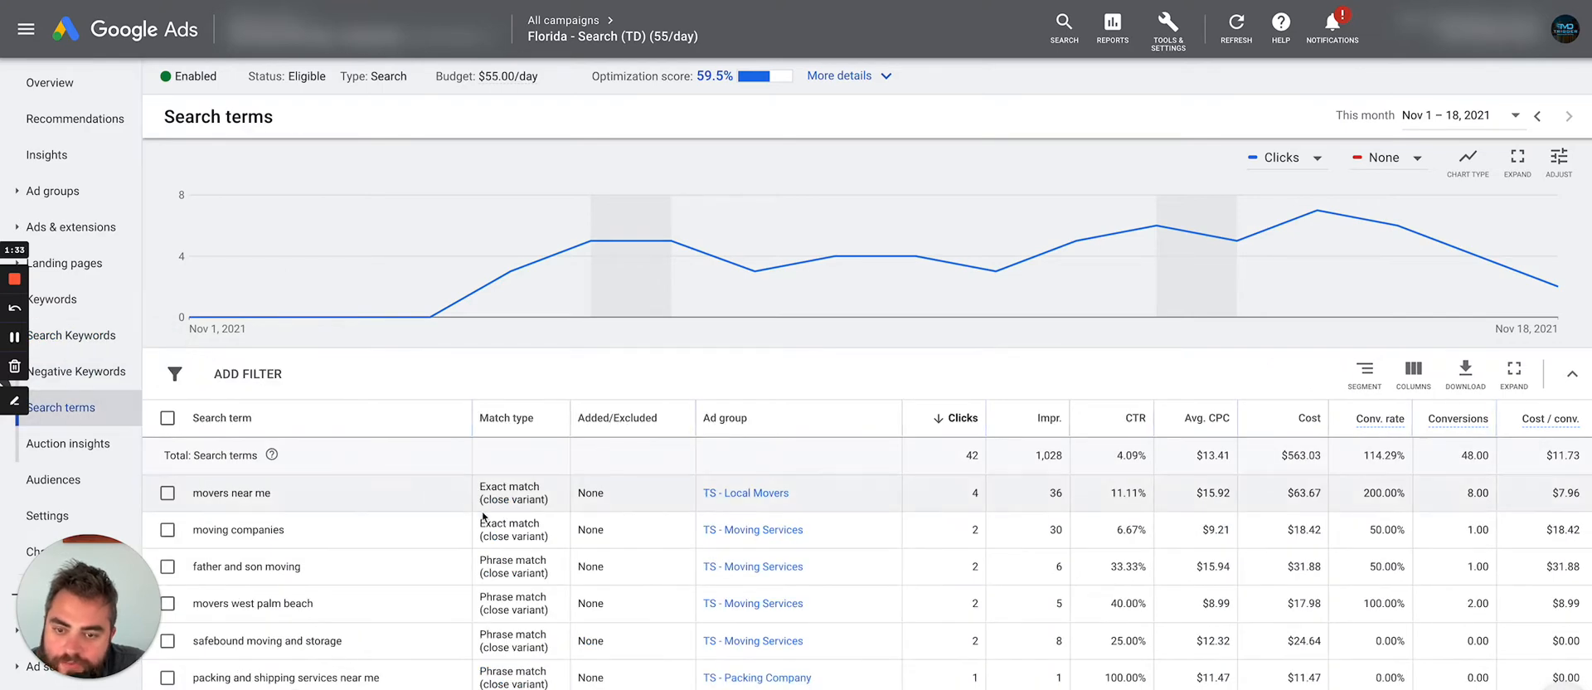
# Select the search term "father and son moving" in the search terms report.
pyautogui.scroll(-1, 527, 520)
pyautogui.scroll(-1, 526, 521)
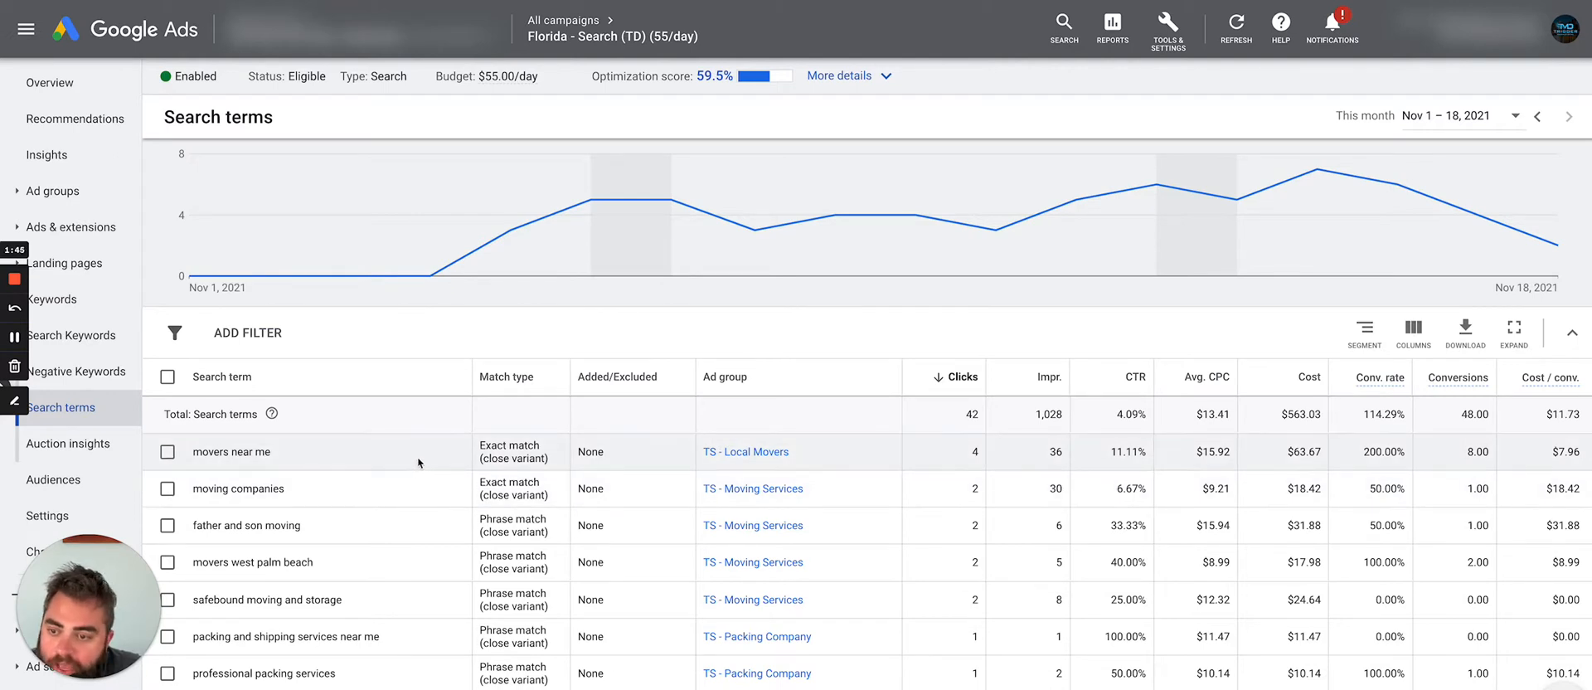
pyautogui.scroll(-1, 386, 465)
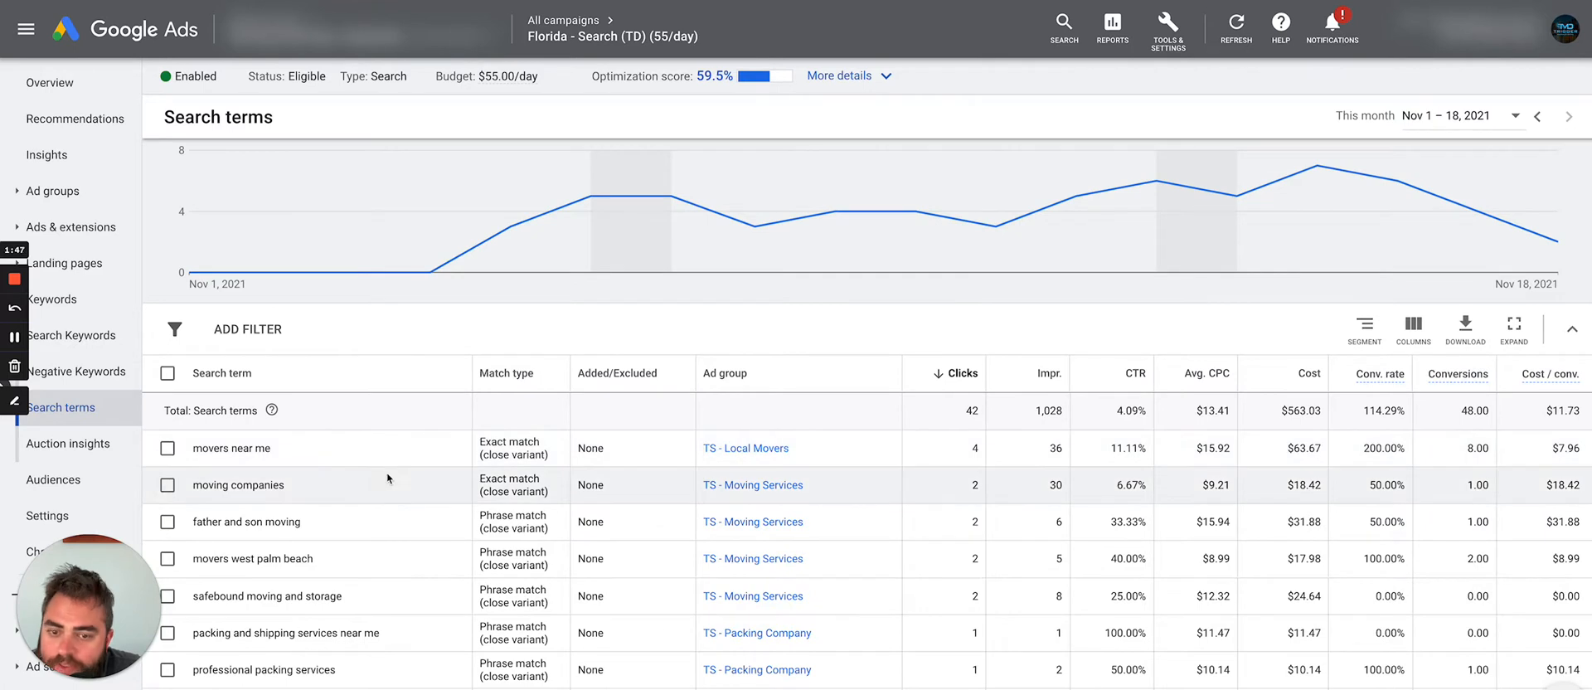
pyautogui.click(167, 522)
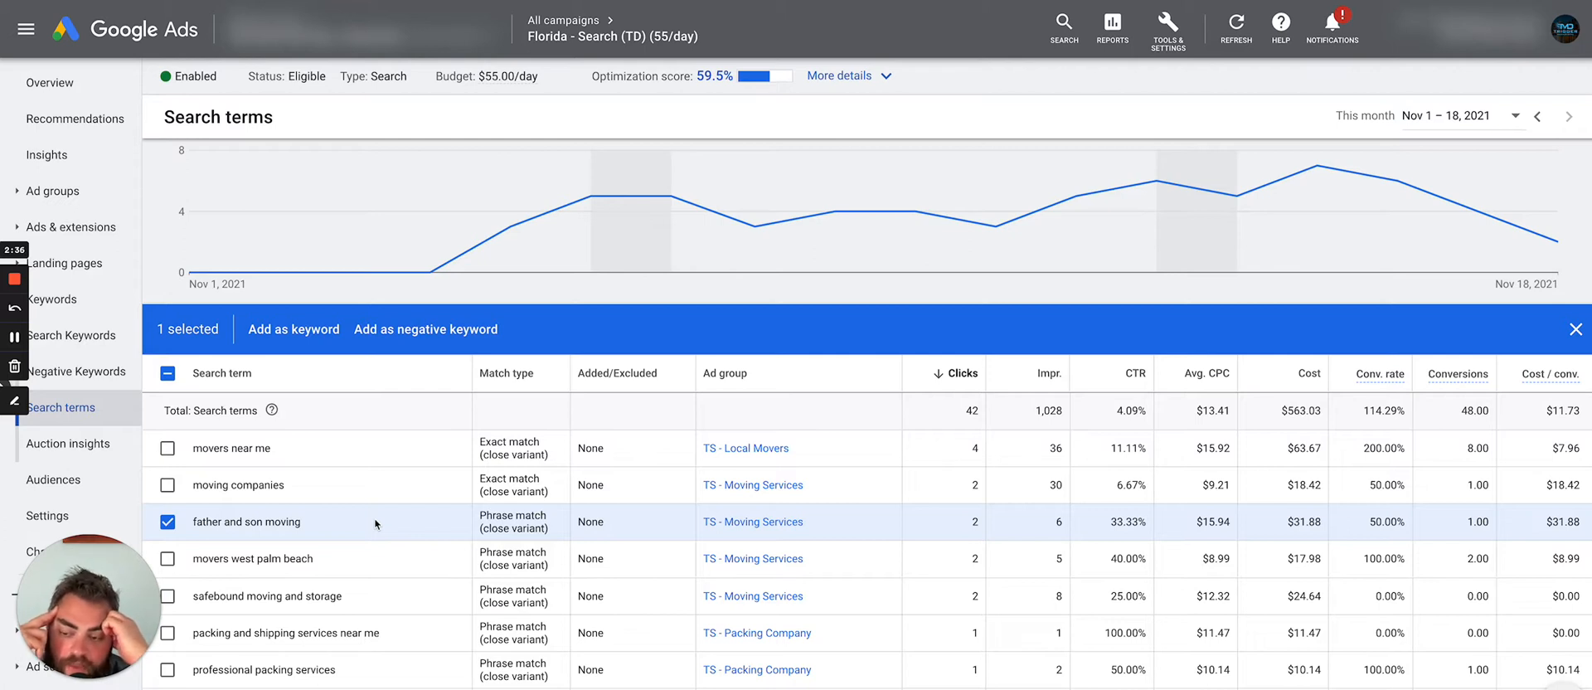
# Add the search terms "wyvern moving services" and "best movers in new york city" to the selection.
pyautogui.scroll(-1, 375, 524)
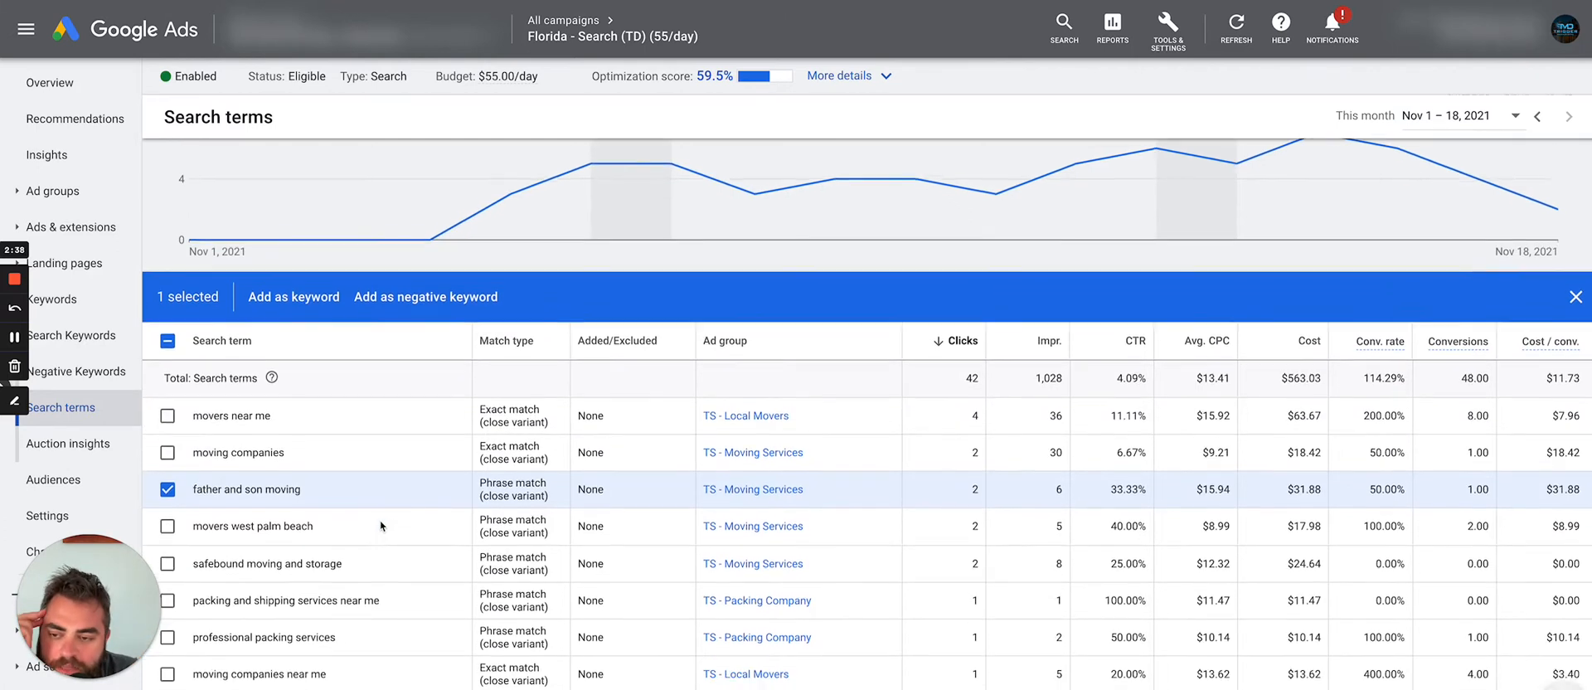
pyautogui.scroll(-1, 379, 518)
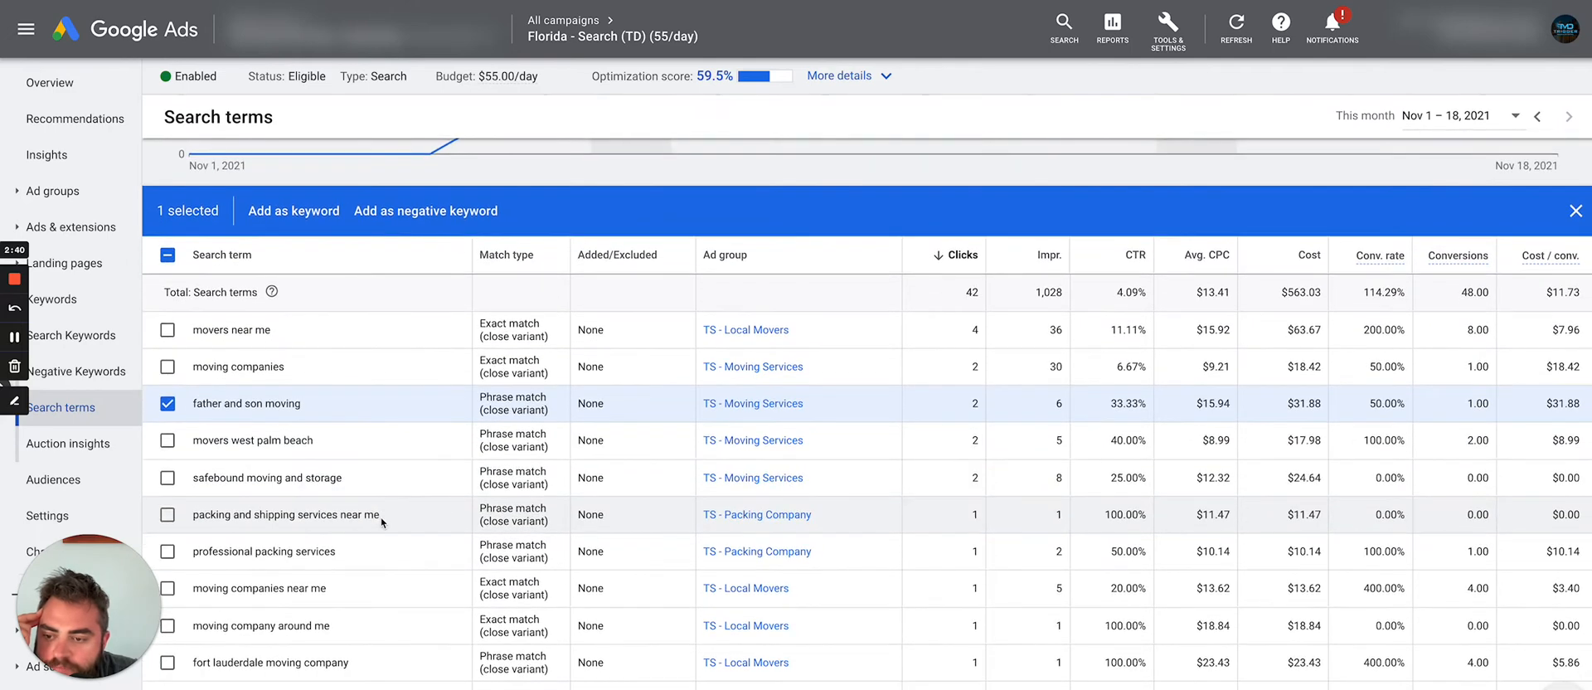
pyautogui.scroll(-2, 369, 526)
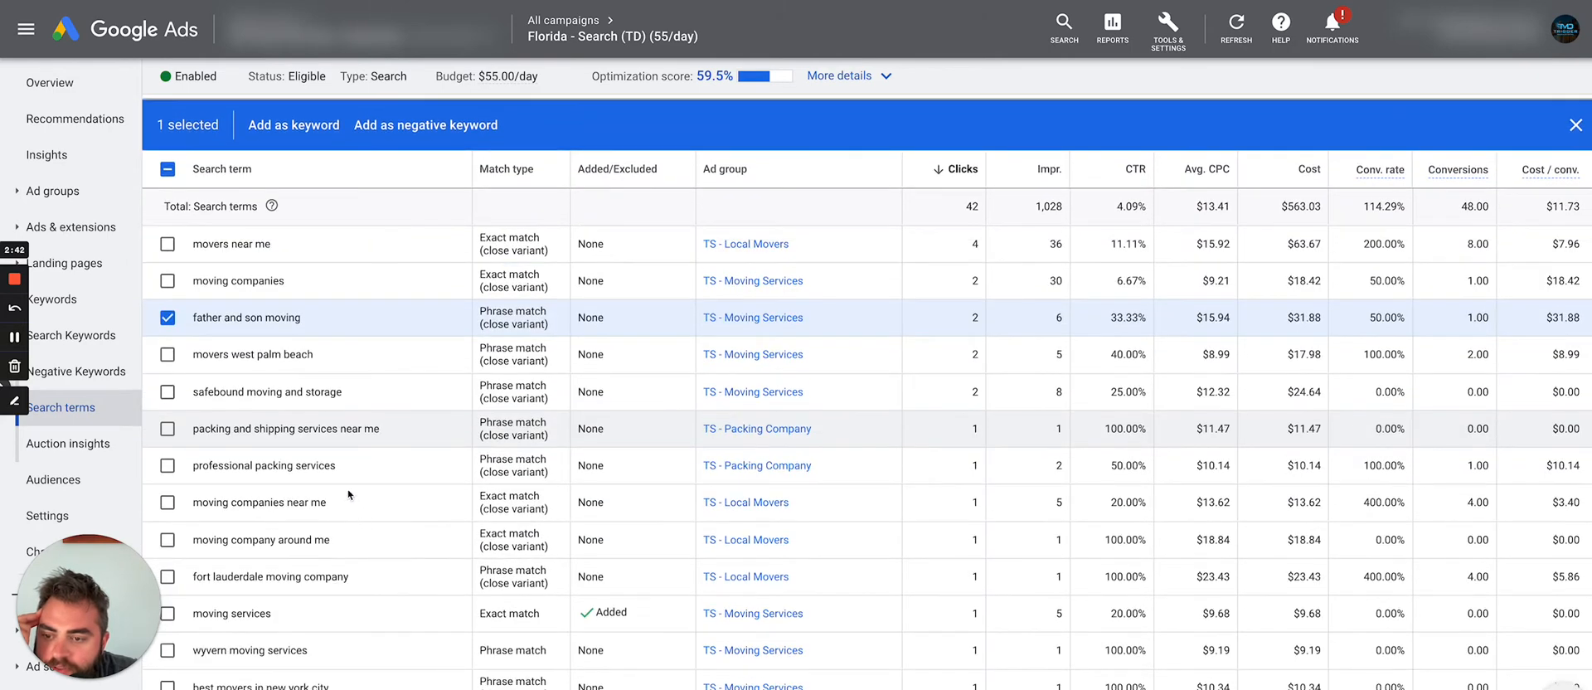
pyautogui.scroll(-3, 357, 497)
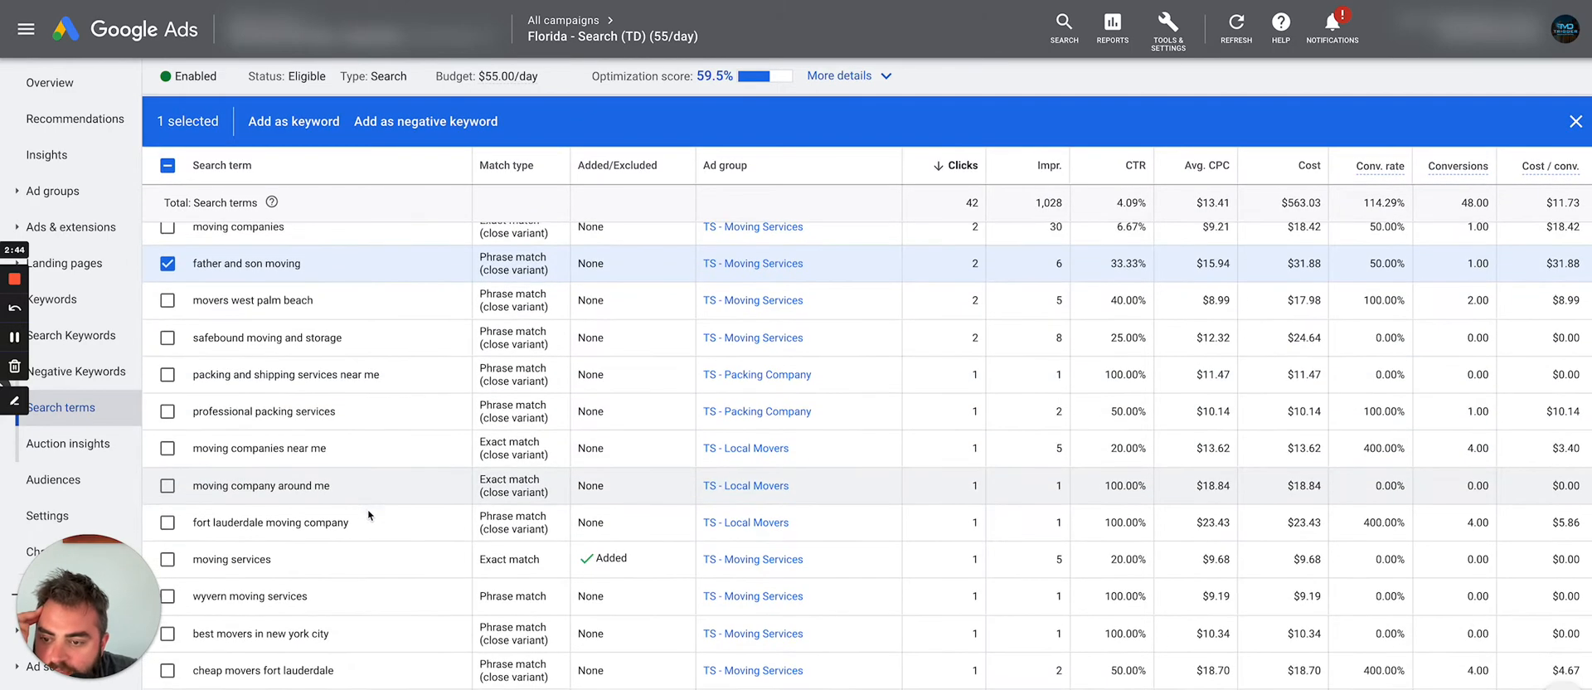
pyautogui.scroll(-1, 346, 520)
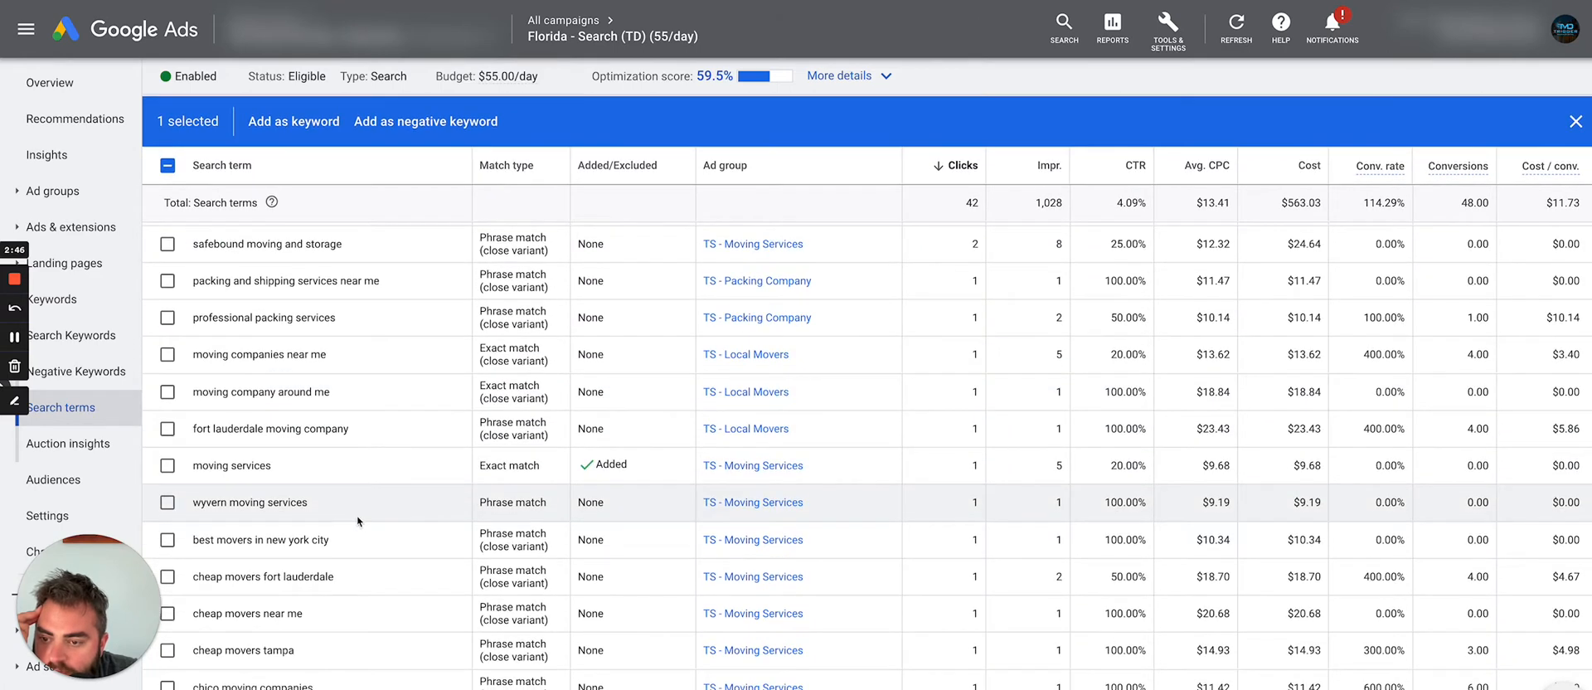
pyautogui.click(168, 503)
pyautogui.scroll(-1, 331, 512)
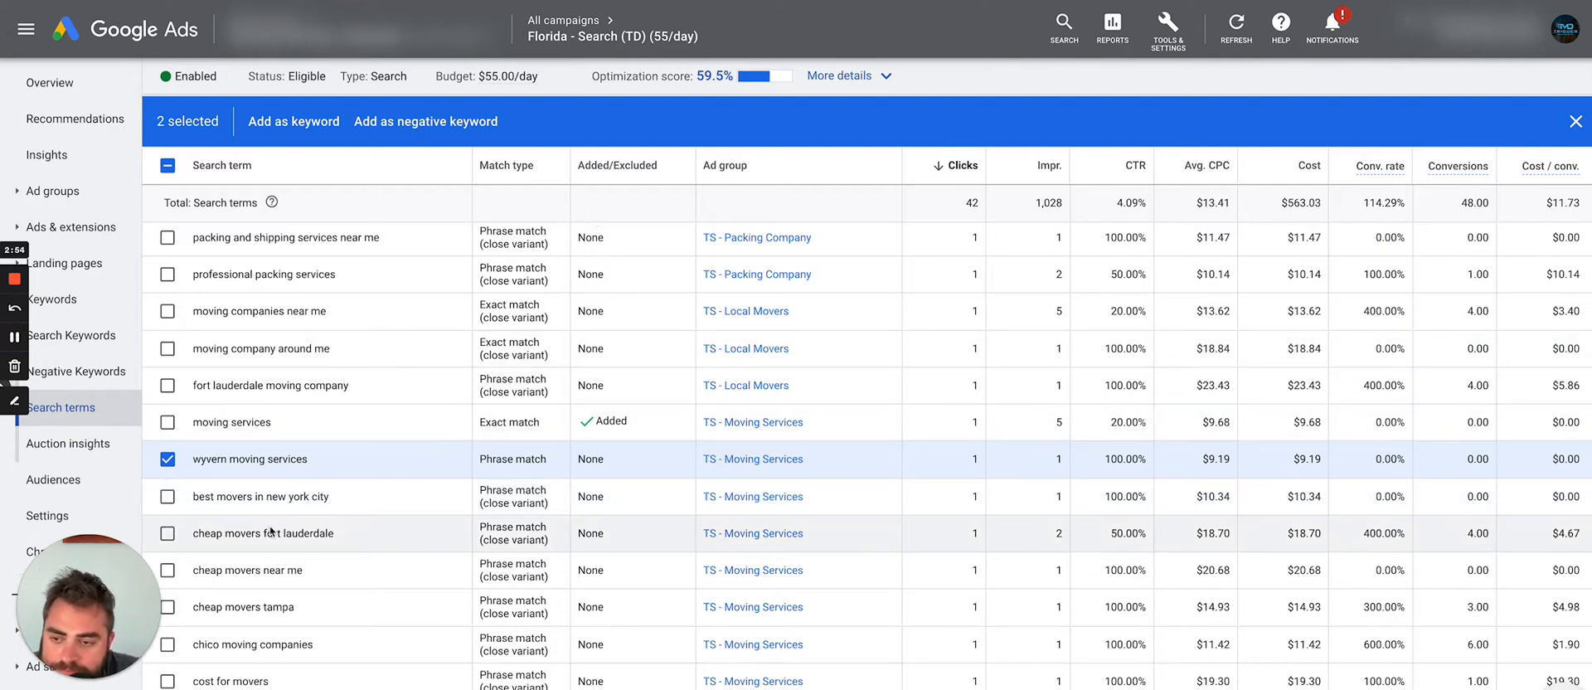
pyautogui.click(169, 497)
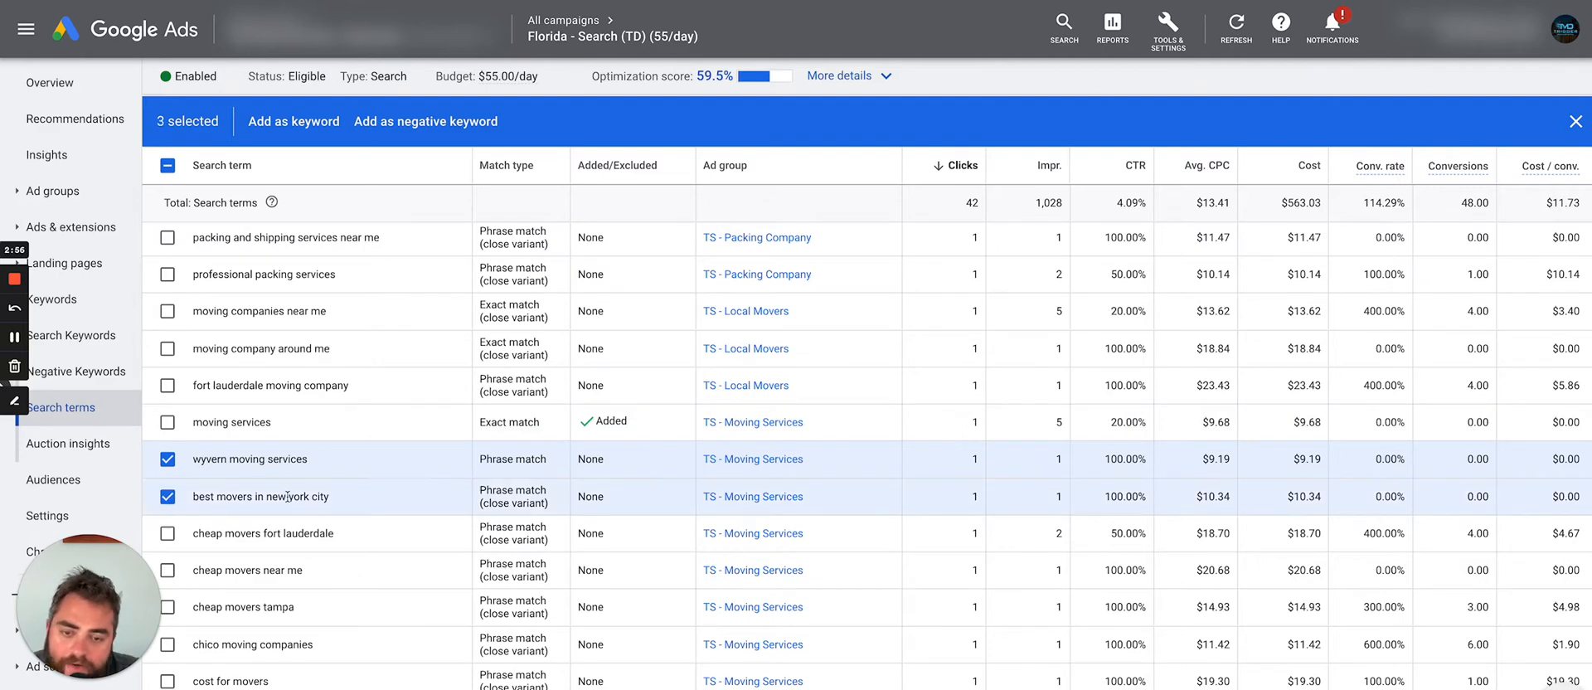
# Also select the search terms "chico moving companies" and "dixie moving and storage".
pyautogui.scroll(-2, 296, 503)
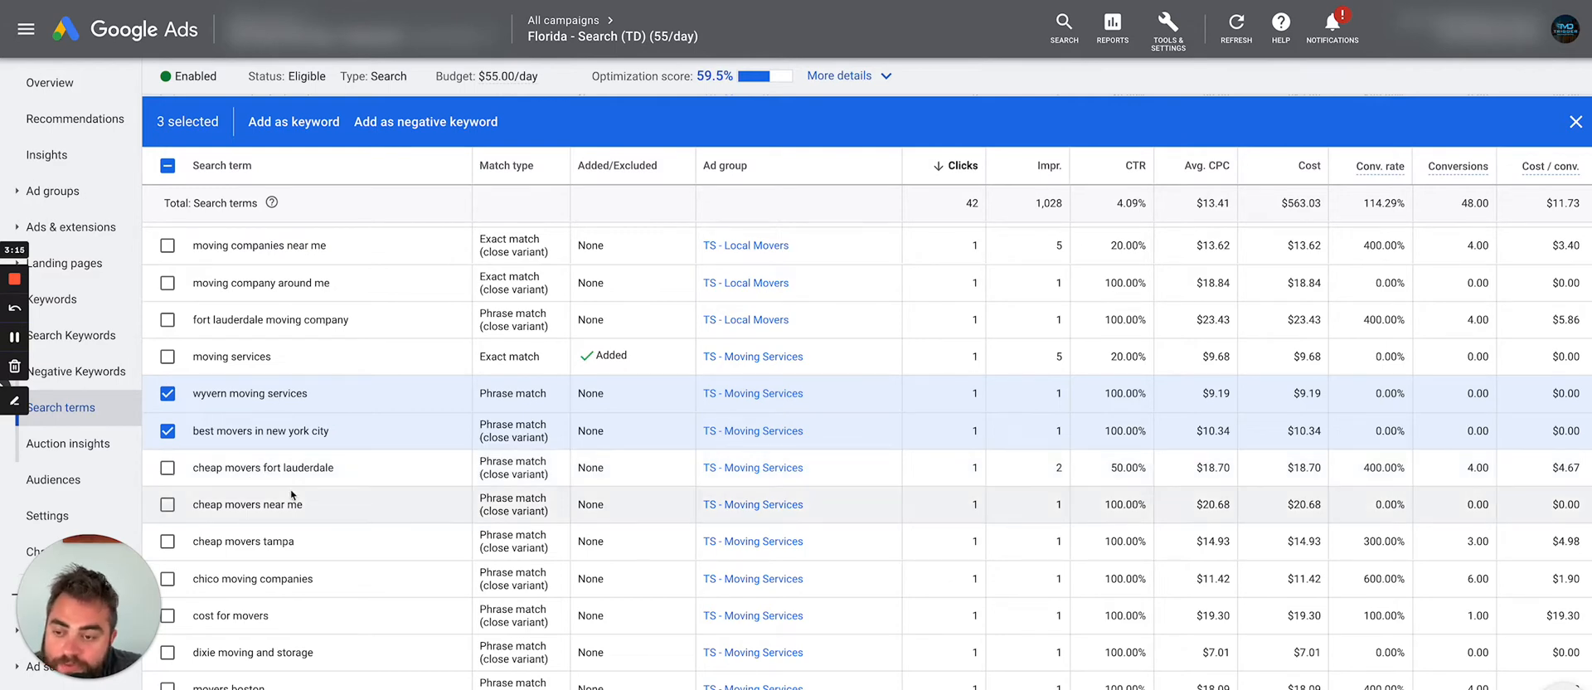
pyautogui.scroll(-1, 299, 491)
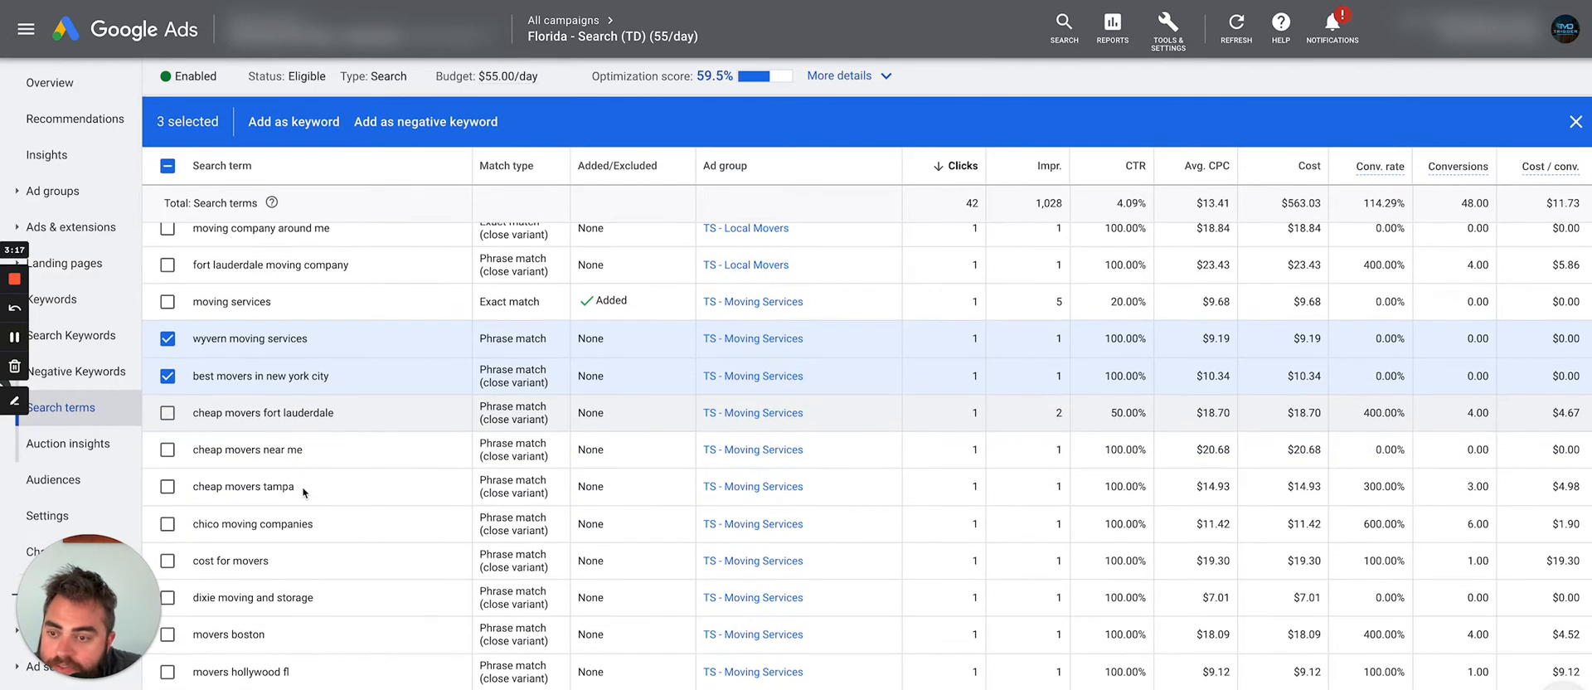
pyautogui.scroll(-1, 286, 488)
pyautogui.scroll(-1, 283, 485)
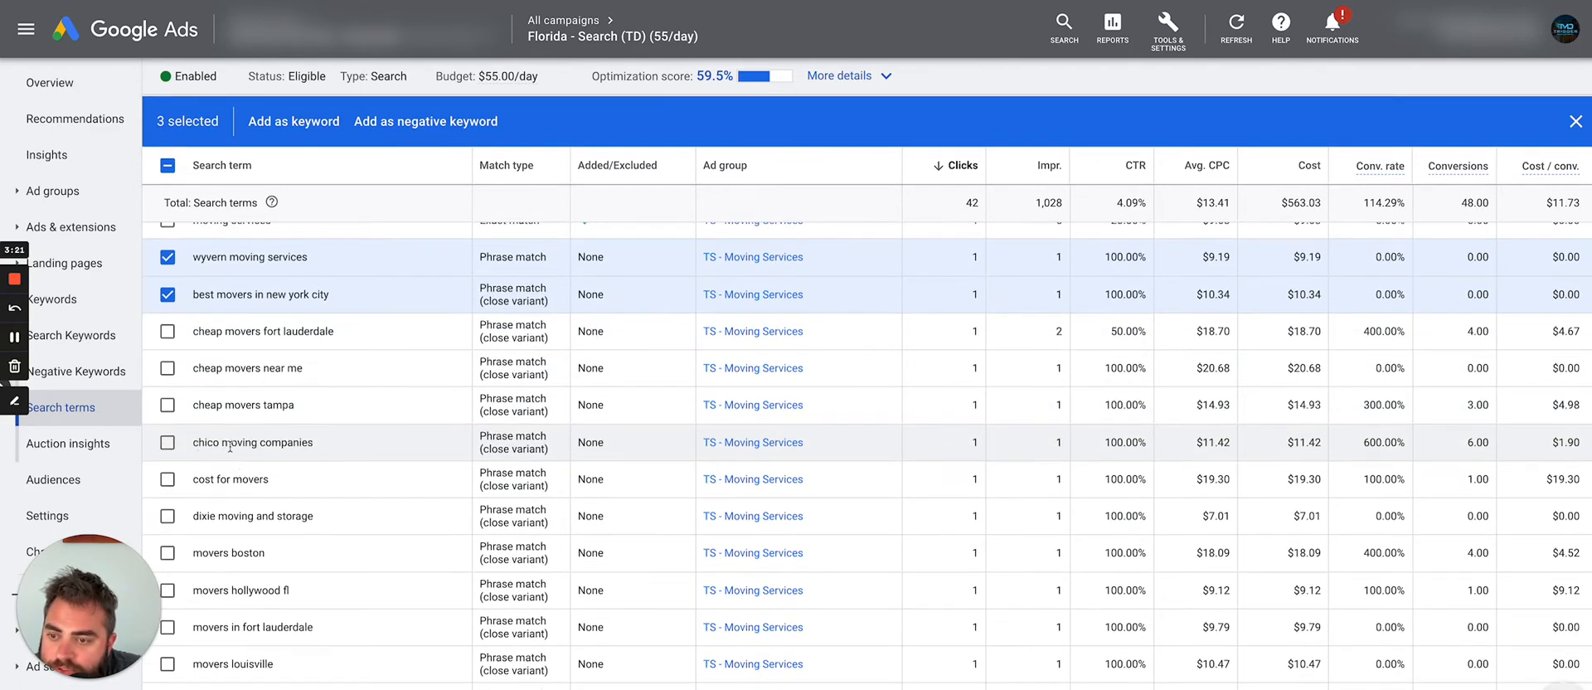
pyautogui.click(167, 442)
pyautogui.scroll(-1, 237, 454)
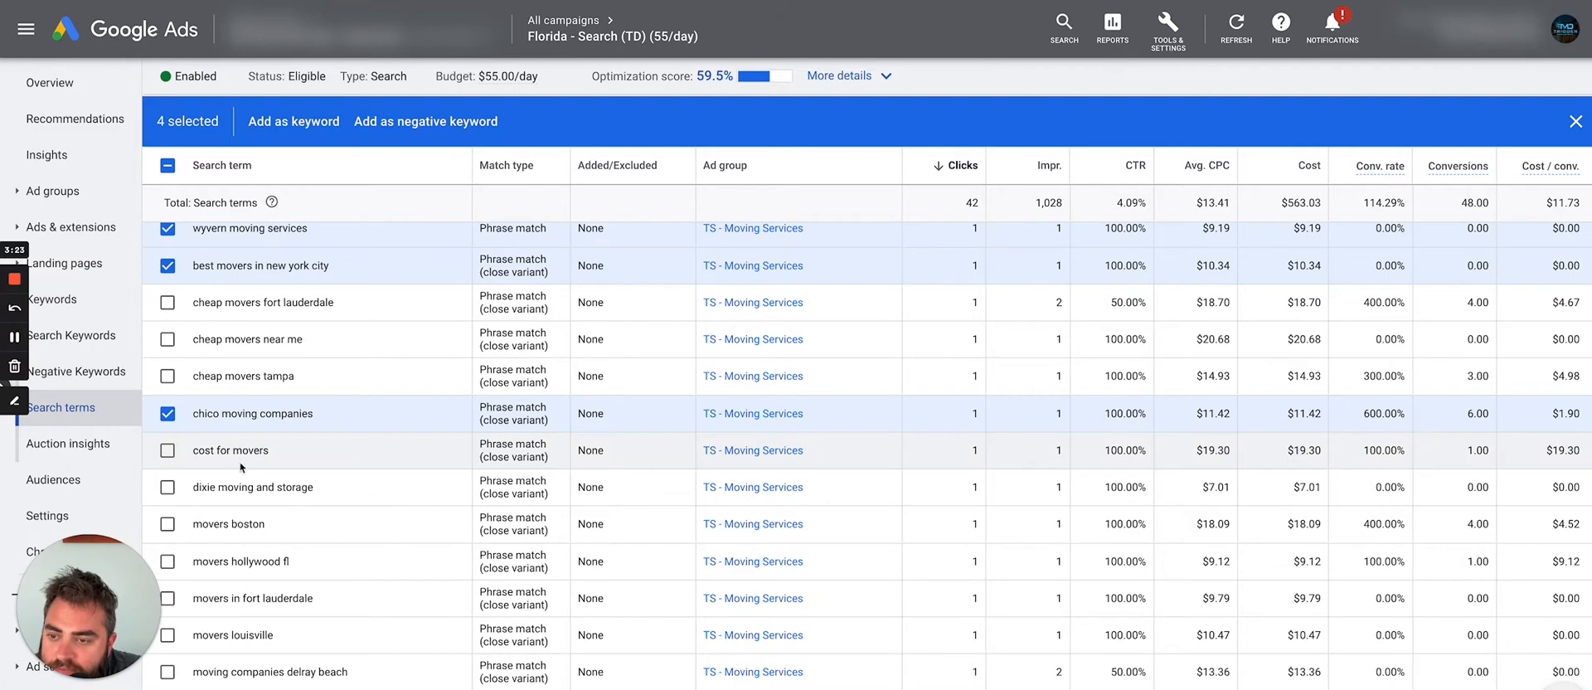
pyautogui.scroll(-1, 237, 454)
pyautogui.scroll(-1, 228, 452)
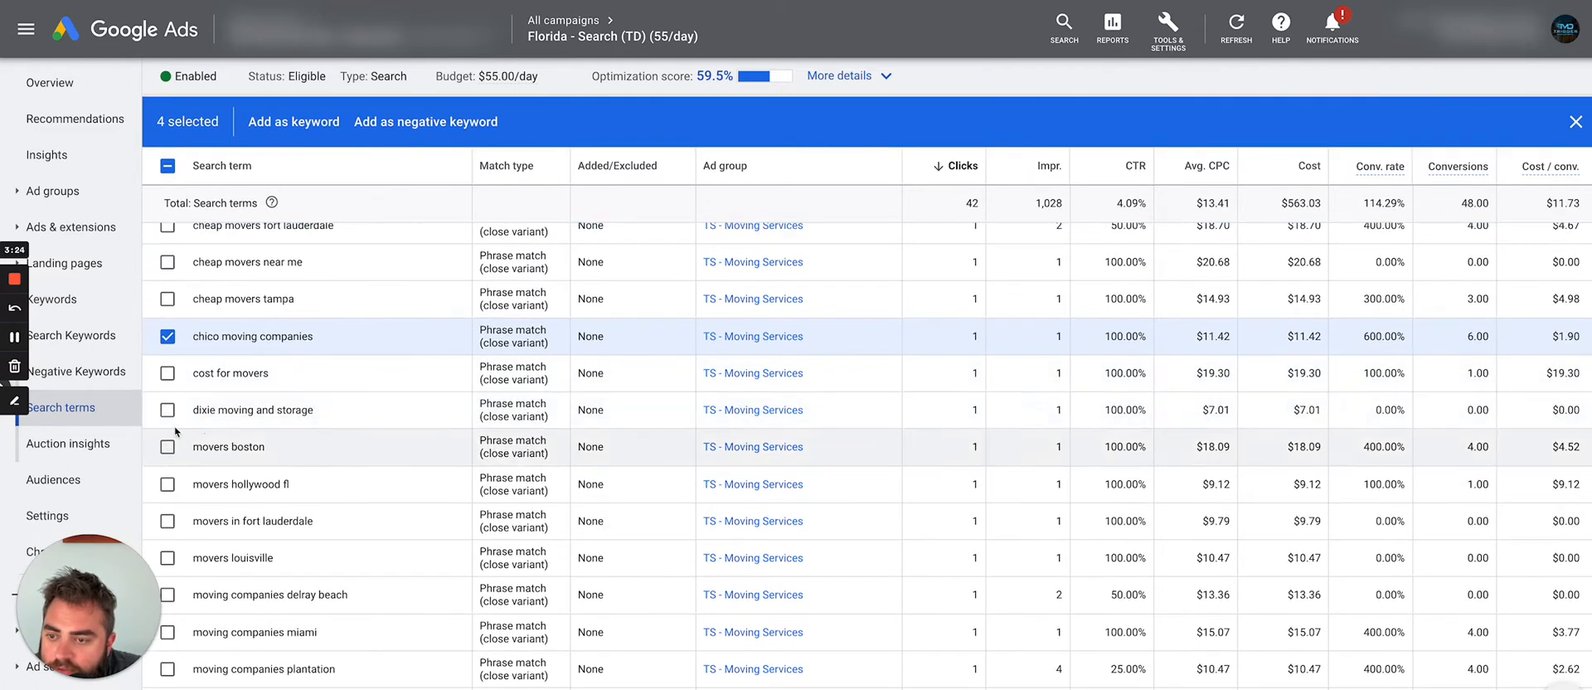
pyautogui.click(168, 411)
# Include the out-of-area search terms "movers boston" and "movers louisville" in the selection.
pyautogui.scroll(-1, 285, 431)
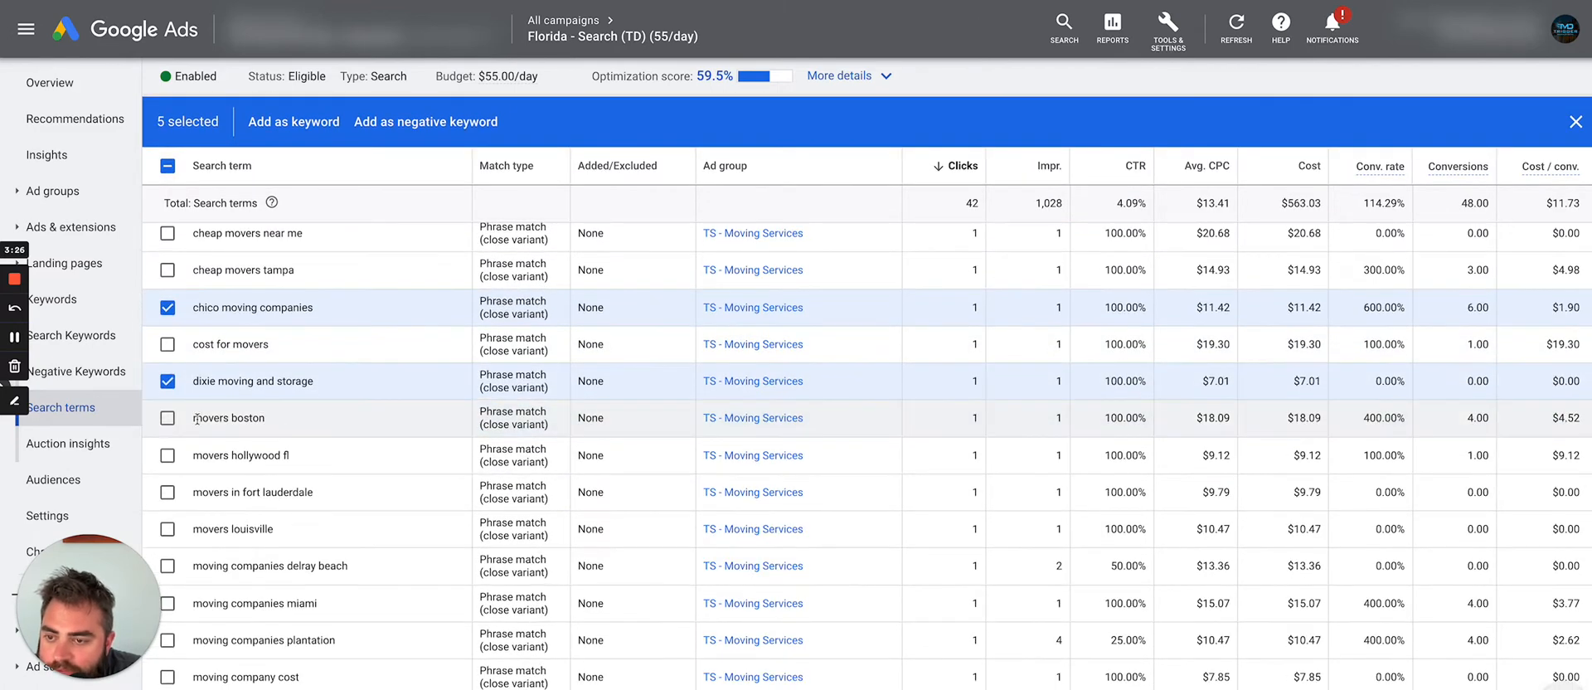
pyautogui.click(168, 421)
pyautogui.scroll(-2, 259, 450)
pyautogui.scroll(-1, 259, 450)
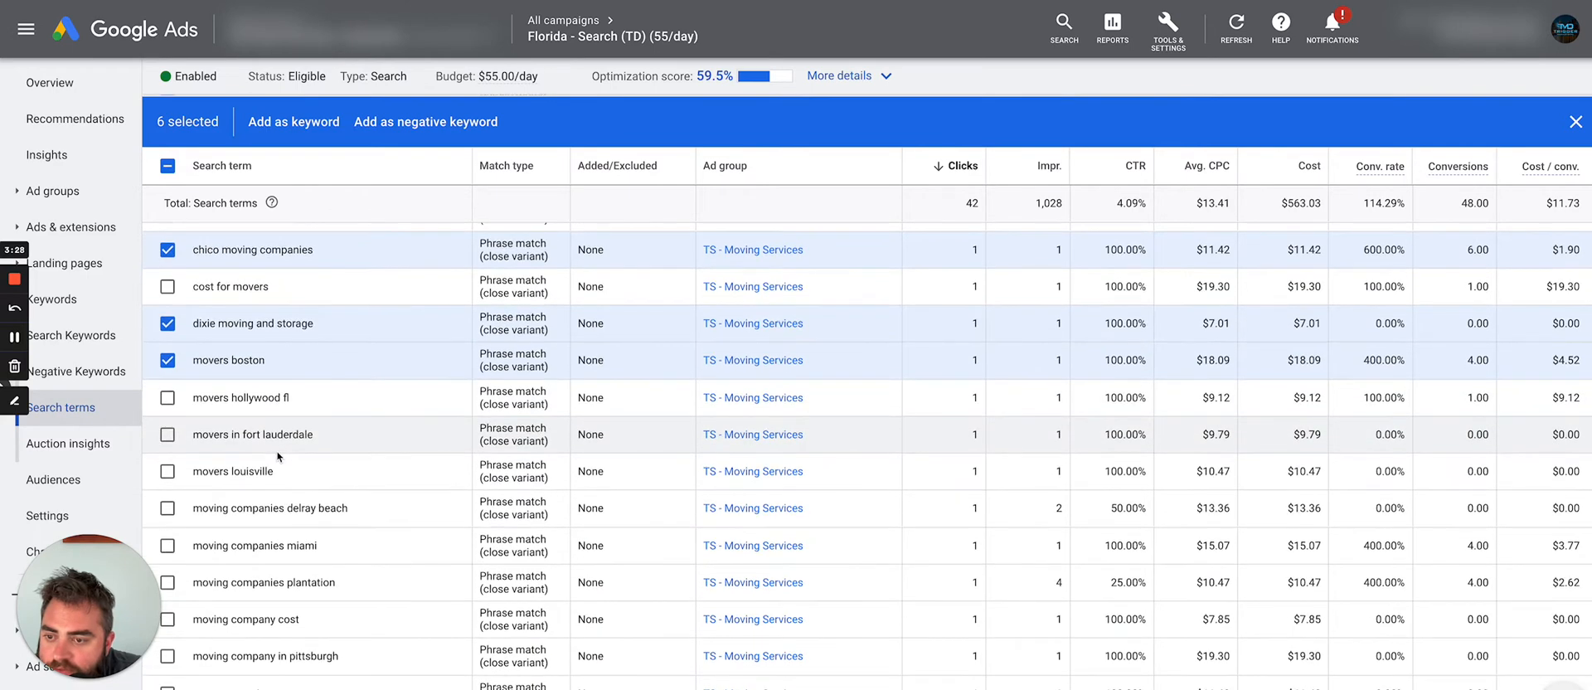
pyautogui.click(305, 453)
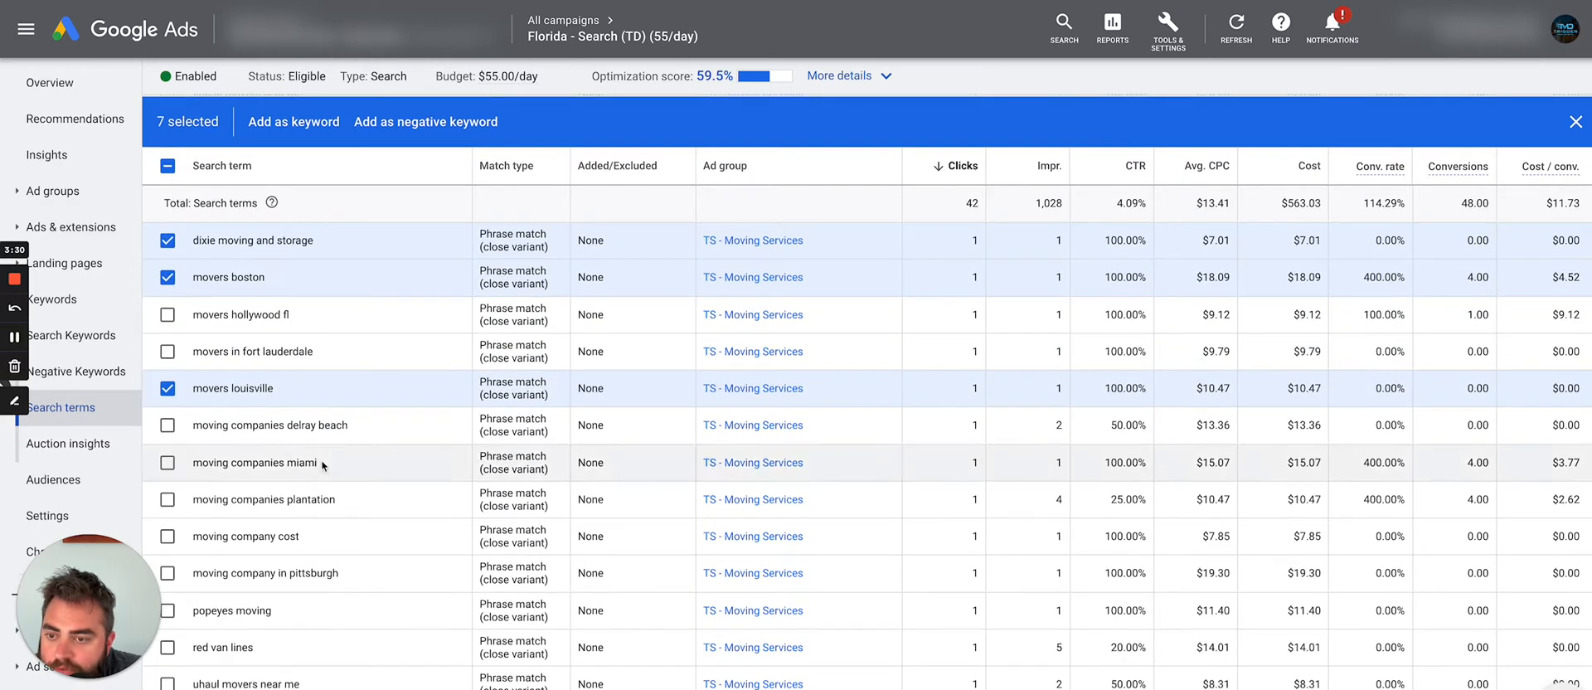
# Add the search terms "moving company in pittsburgh", "popeyes moving" and "red van lines" to the selection.
pyautogui.scroll(-2, 323, 456)
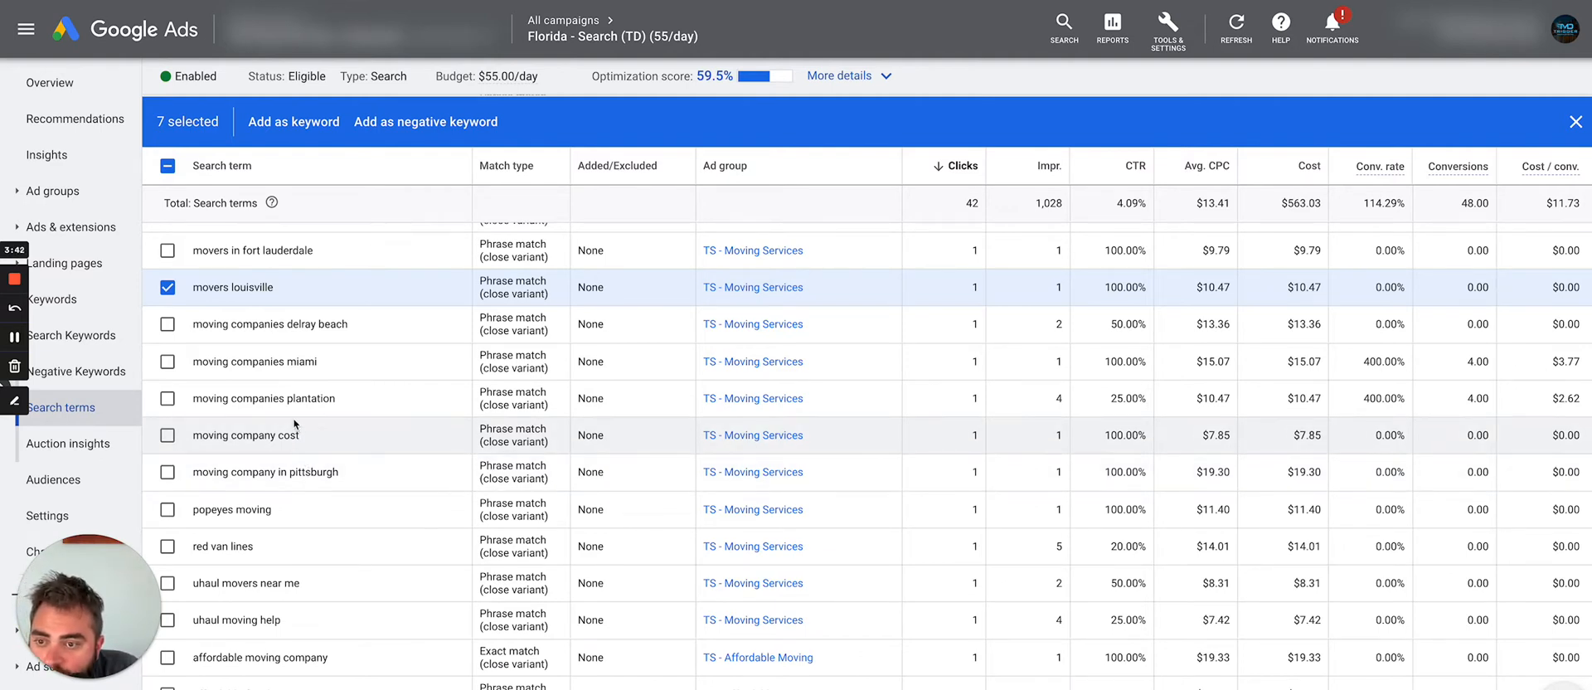
pyautogui.scroll(-1, 349, 423)
pyautogui.scroll(-1, 349, 425)
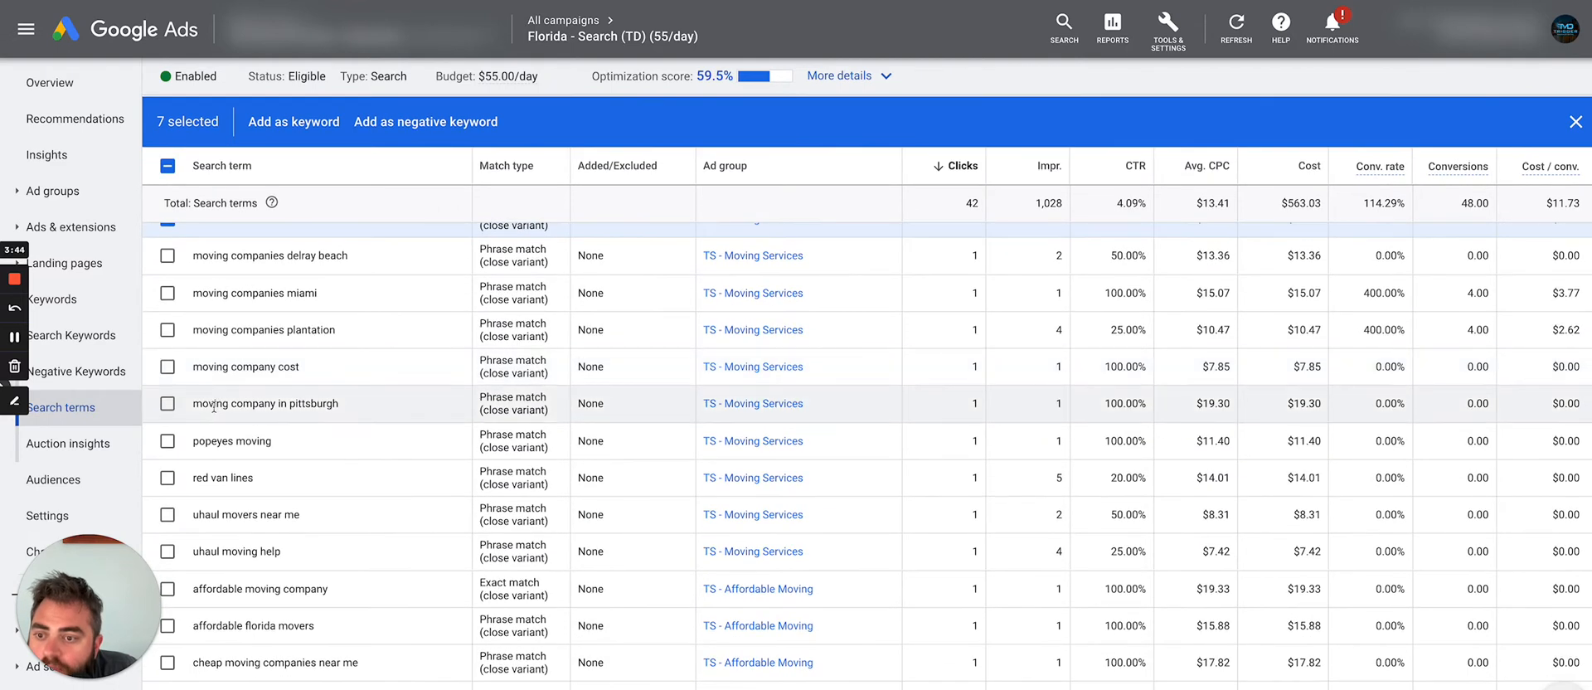
pyautogui.click(168, 404)
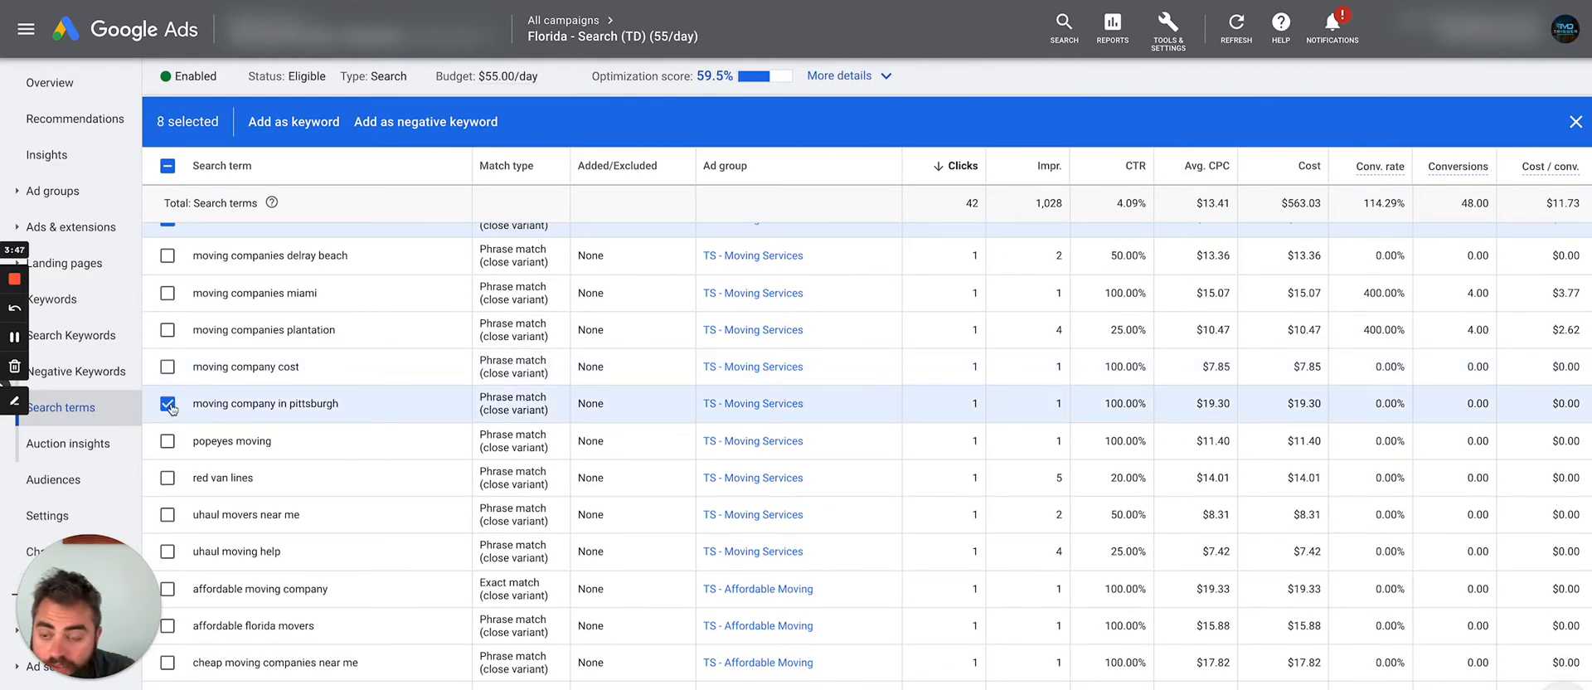
pyautogui.click(168, 441)
pyautogui.click(168, 477)
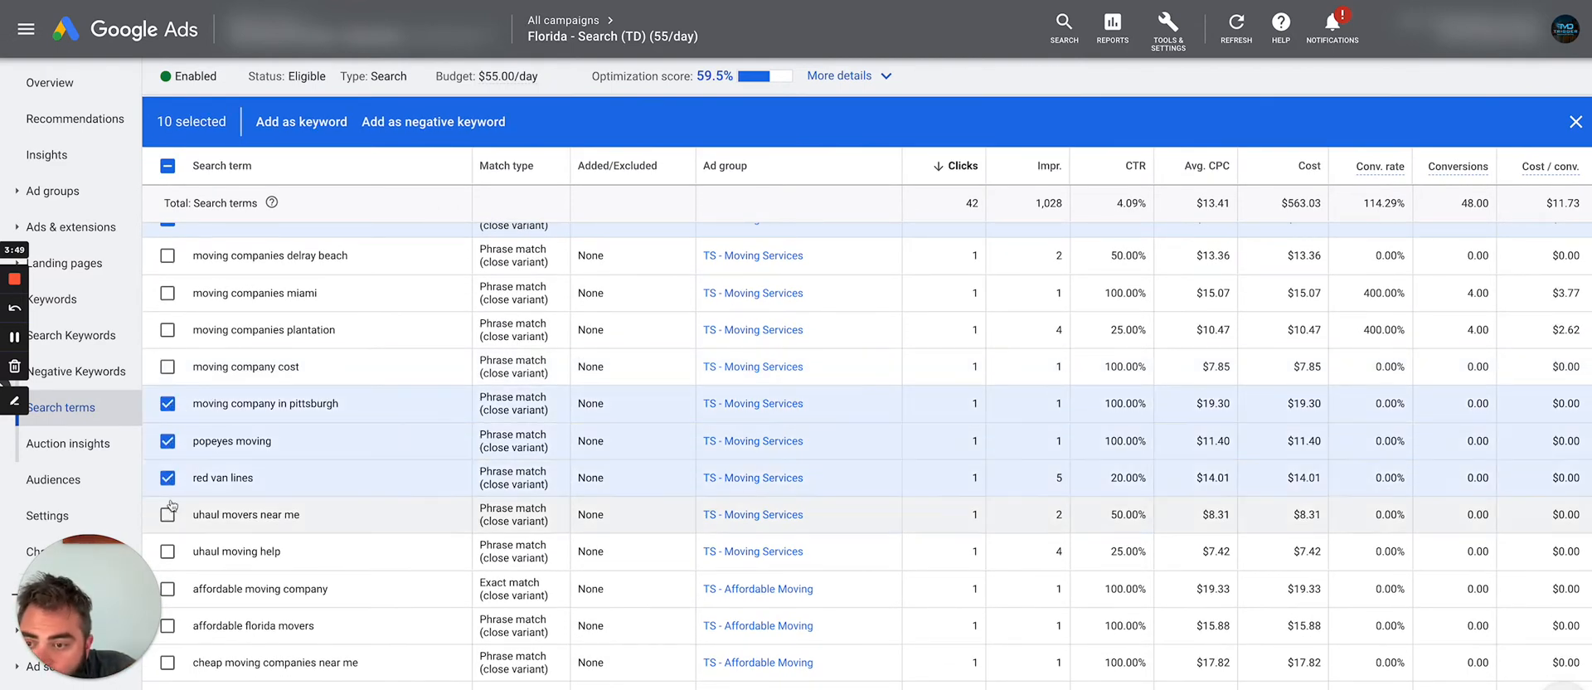
# Select the two U-Haul search terms, "uhaul movers near me" and "uhaul moving help".
pyautogui.click(167, 515)
pyautogui.scroll(-4, 216, 510)
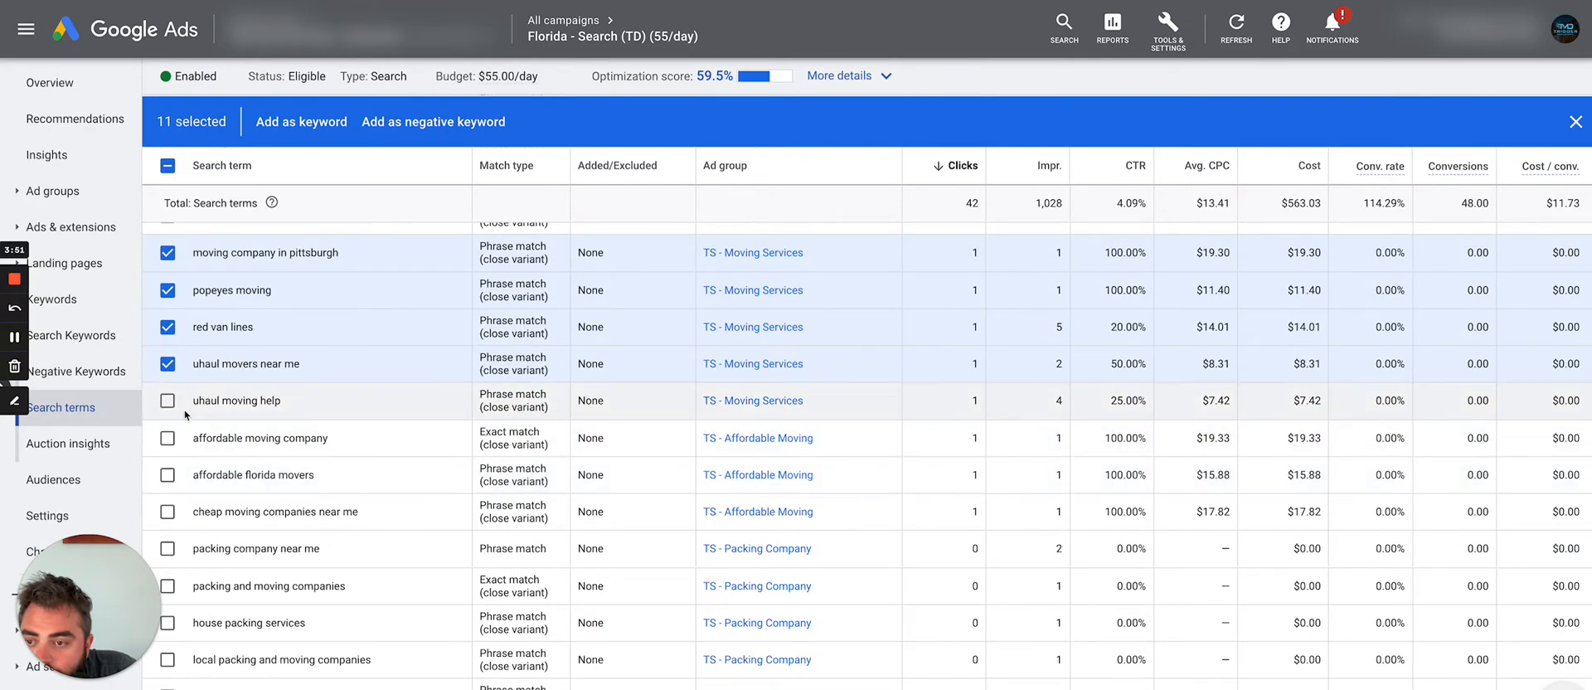
pyautogui.click(167, 402)
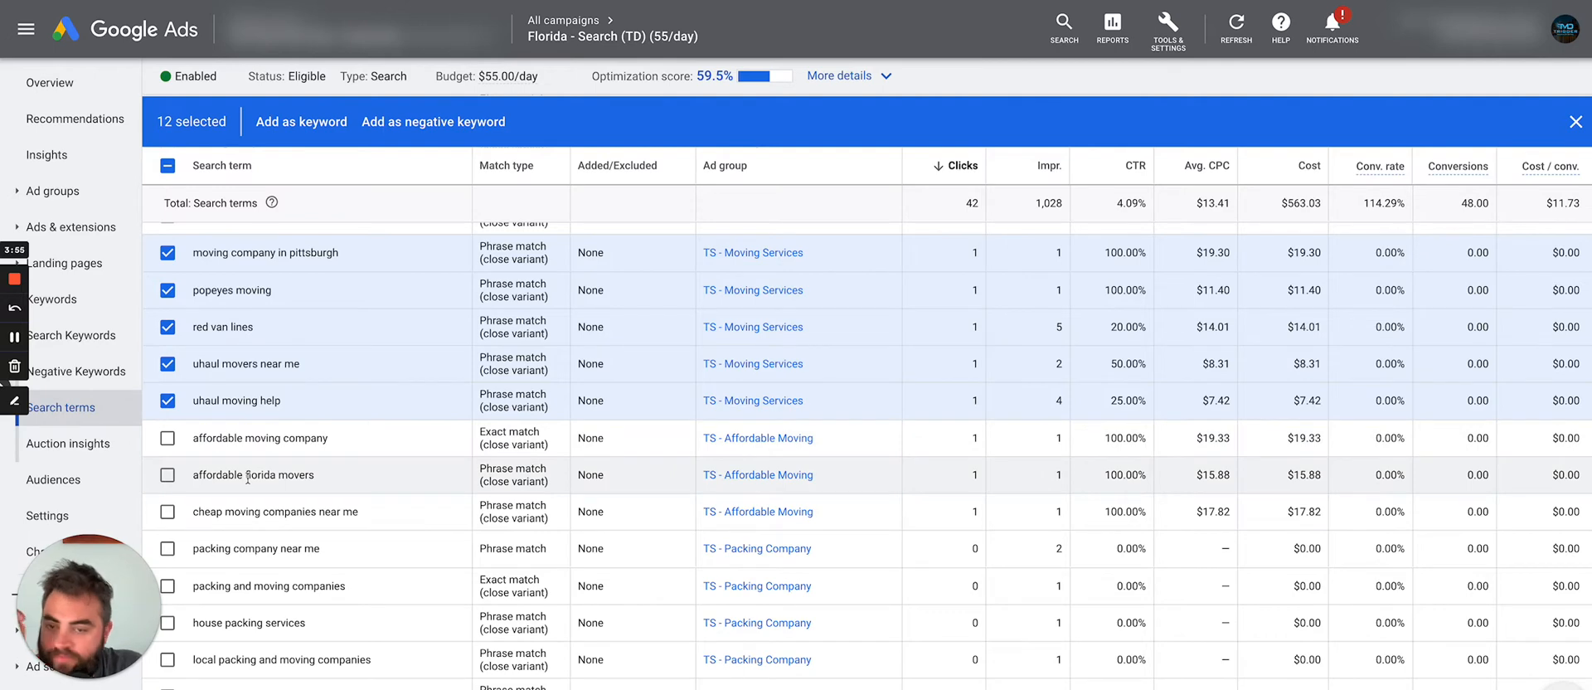
# Examine the affordable moving, packing company and moving quote search terms for irrelevant, competitor or out-of-area queries.
pyautogui.scroll(-1, 249, 477)
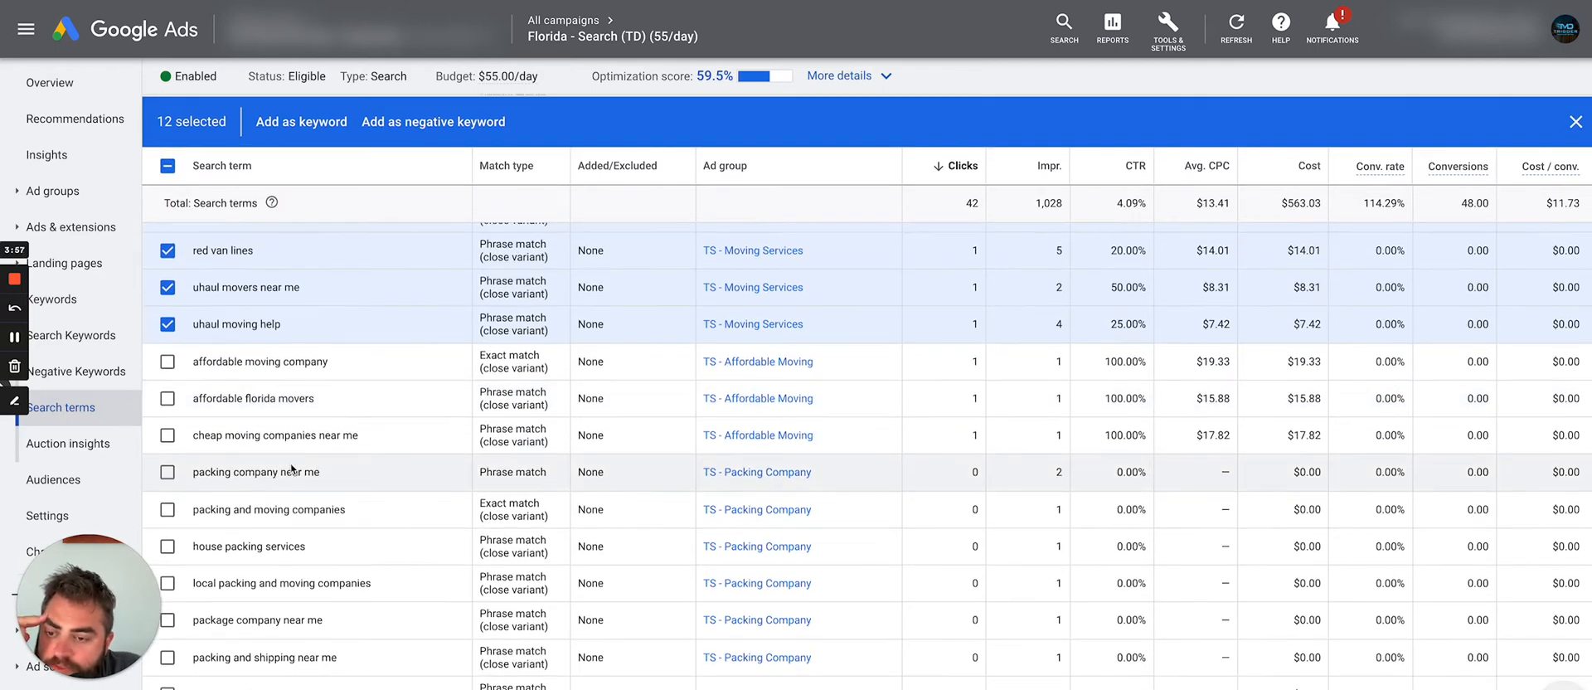
pyautogui.scroll(-1, 295, 477)
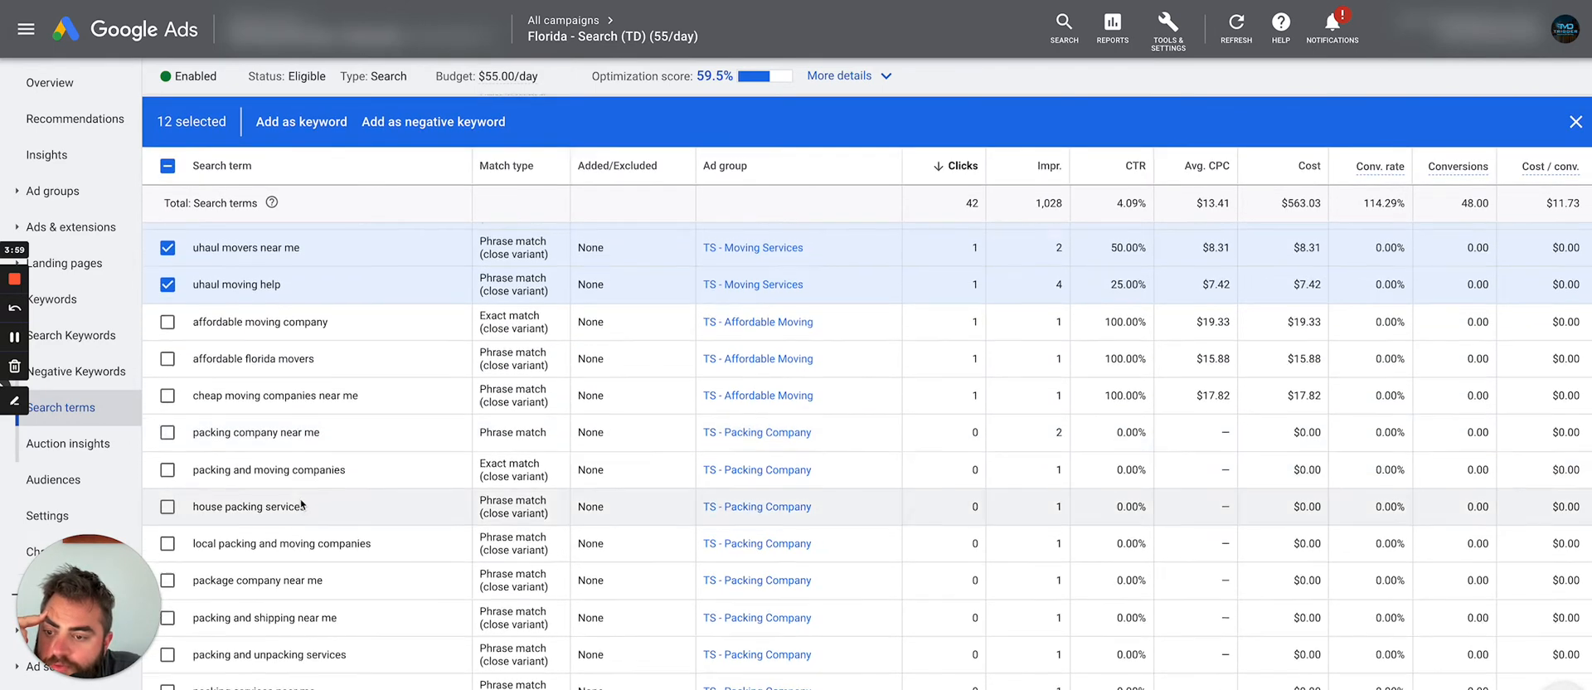
pyautogui.scroll(-1, 314, 507)
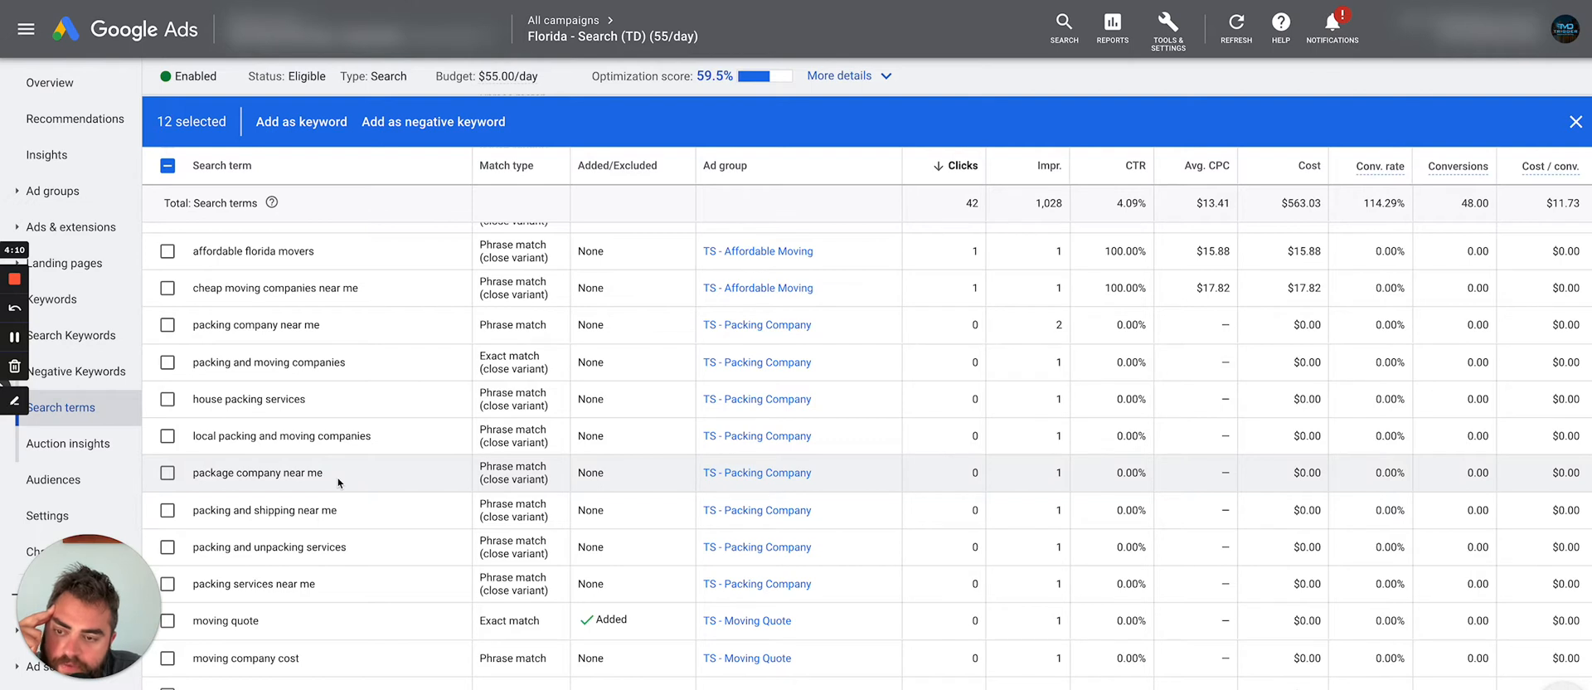
pyautogui.scroll(-1, 339, 483)
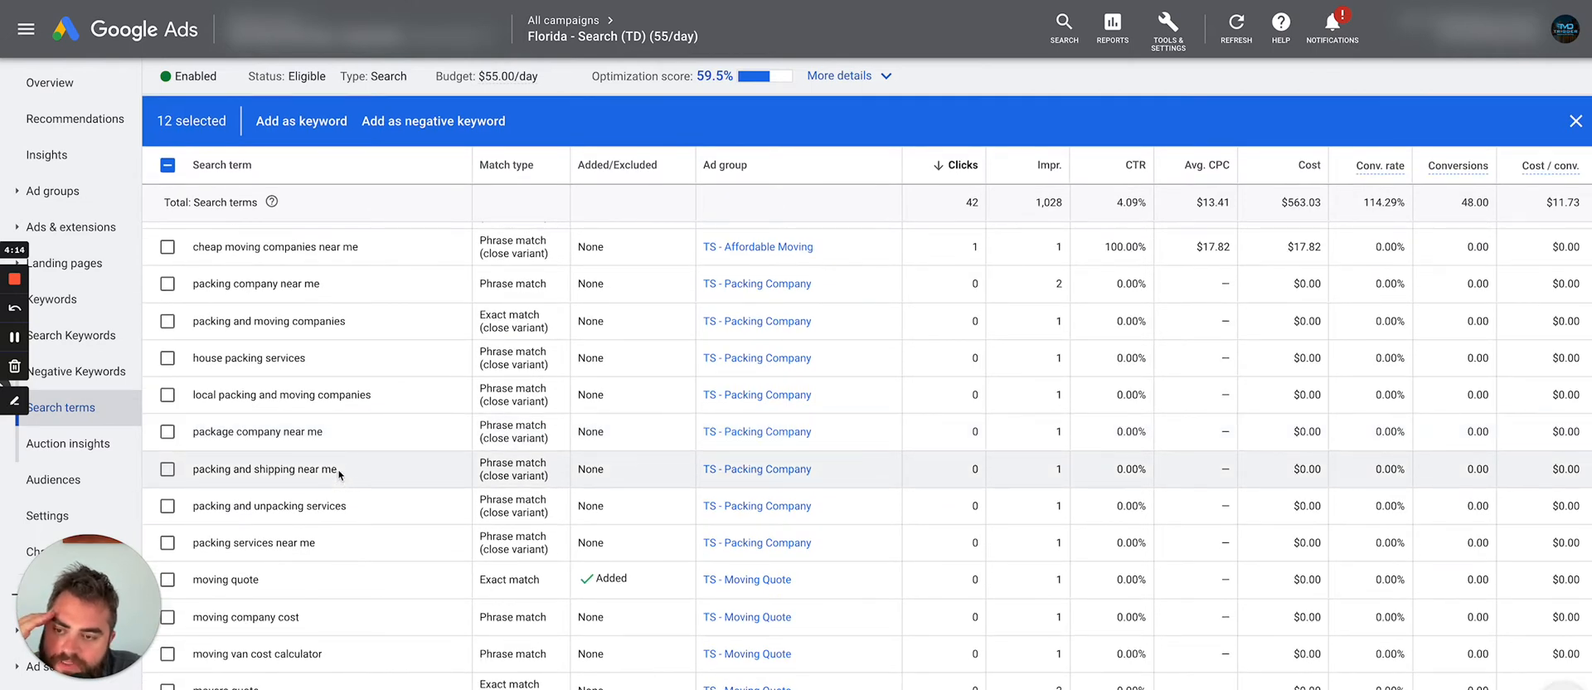
pyautogui.scroll(-1, 344, 470)
pyautogui.scroll(-1, 352, 470)
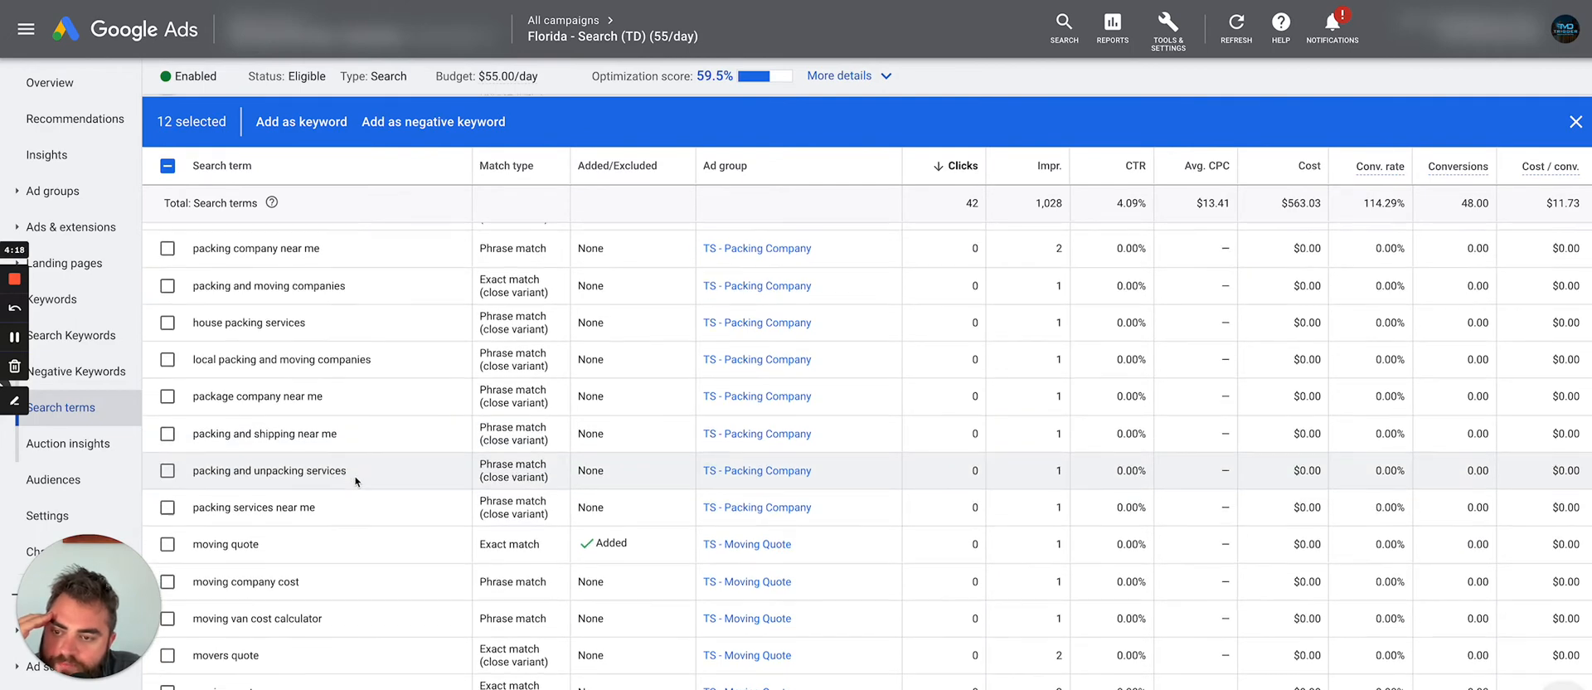
pyautogui.scroll(-2, 356, 481)
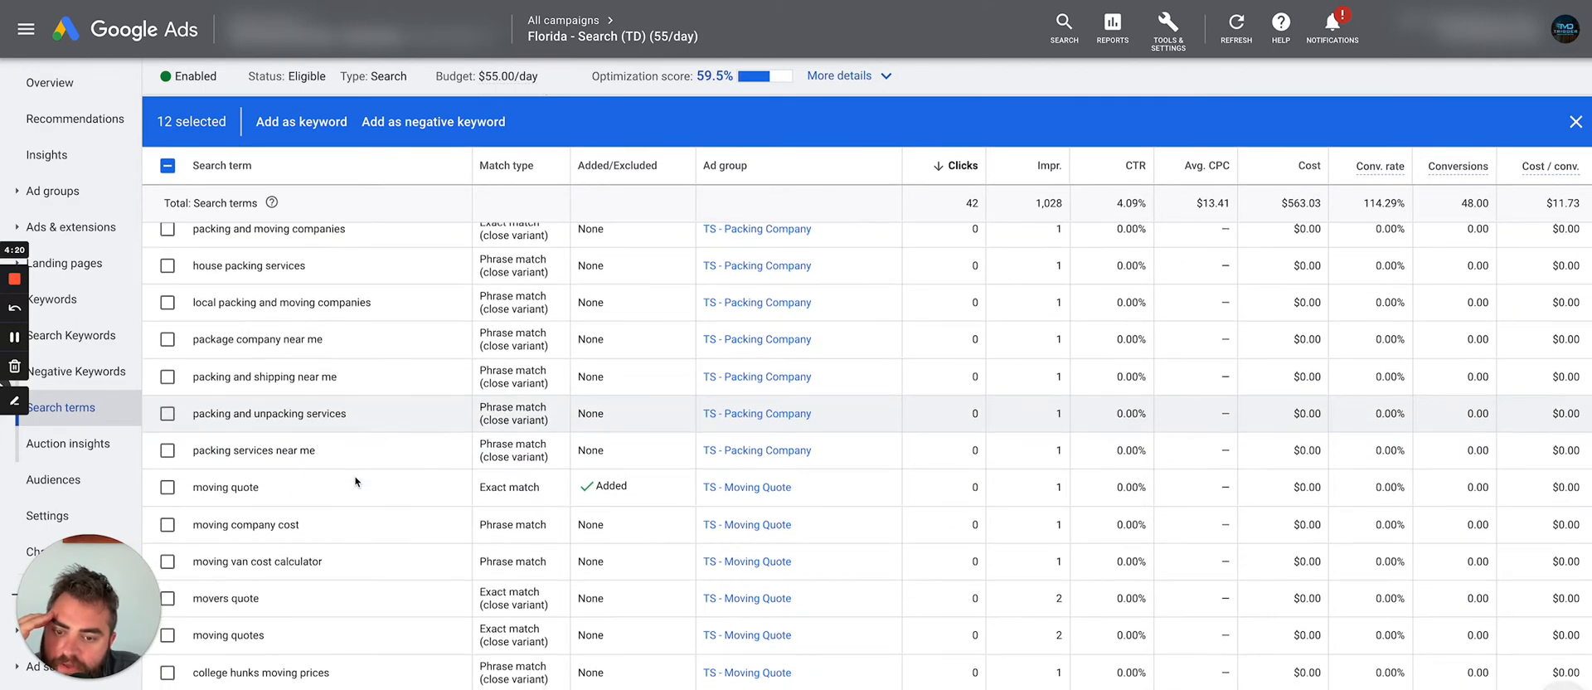
pyautogui.scroll(-2, 360, 493)
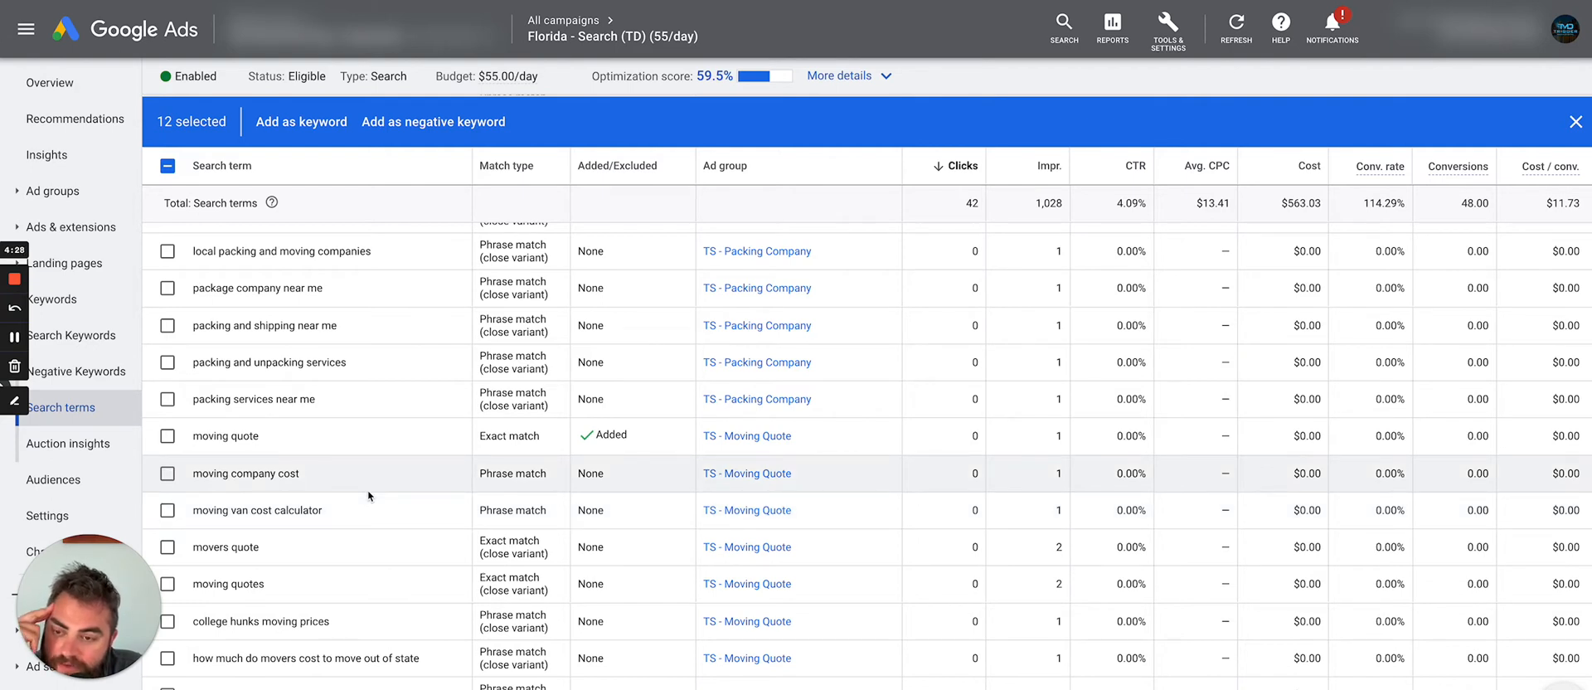
pyautogui.scroll(-1, 368, 495)
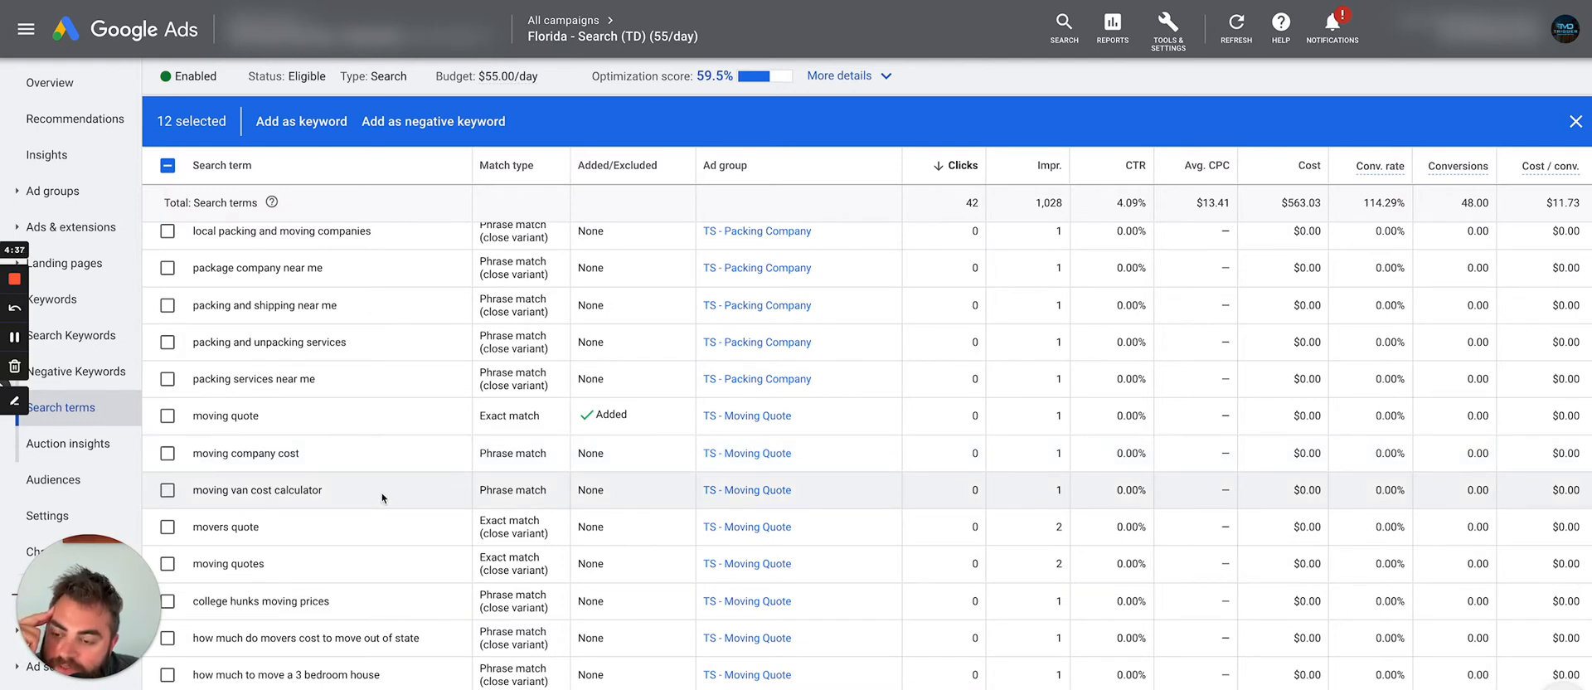
pyautogui.scroll(-1, 382, 494)
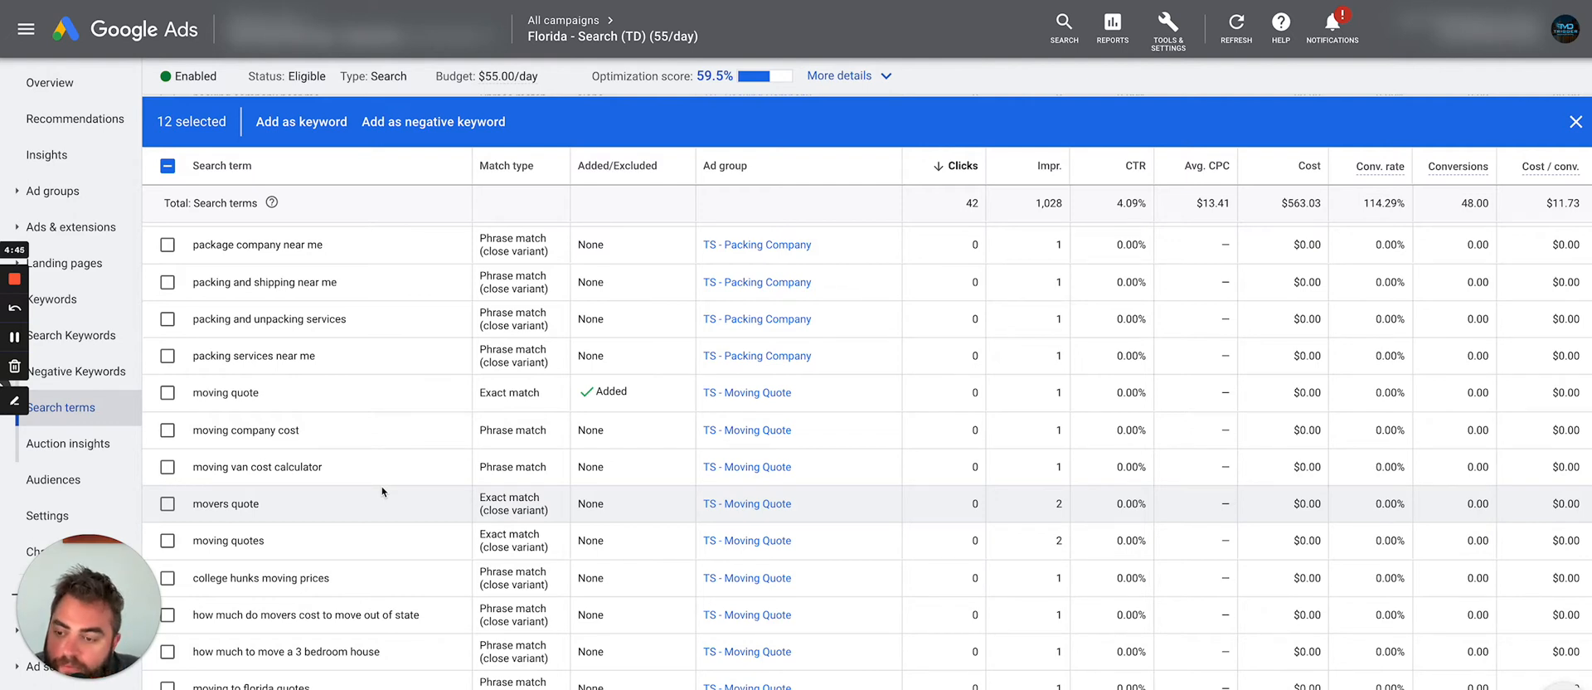
pyautogui.scroll(-1, 377, 493)
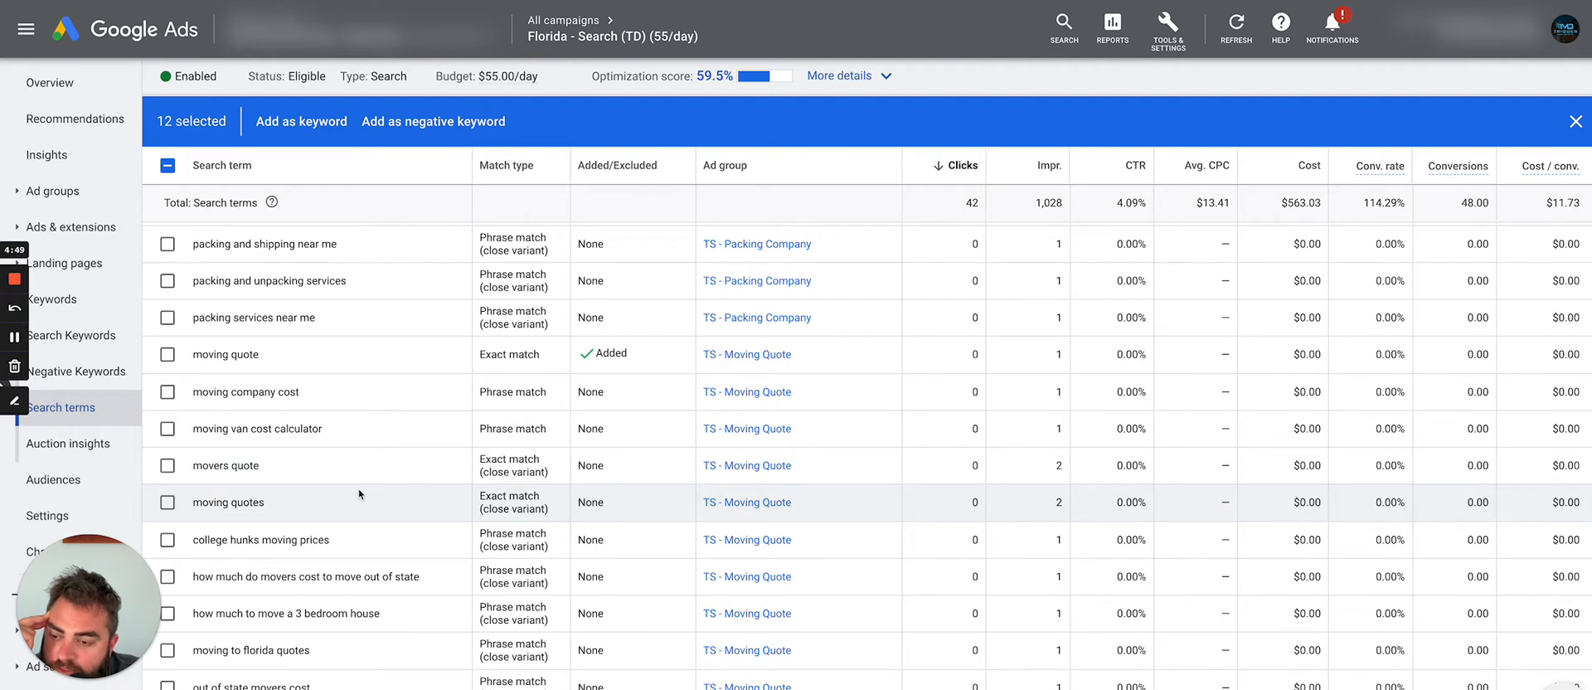
pyautogui.scroll(-1, 359, 494)
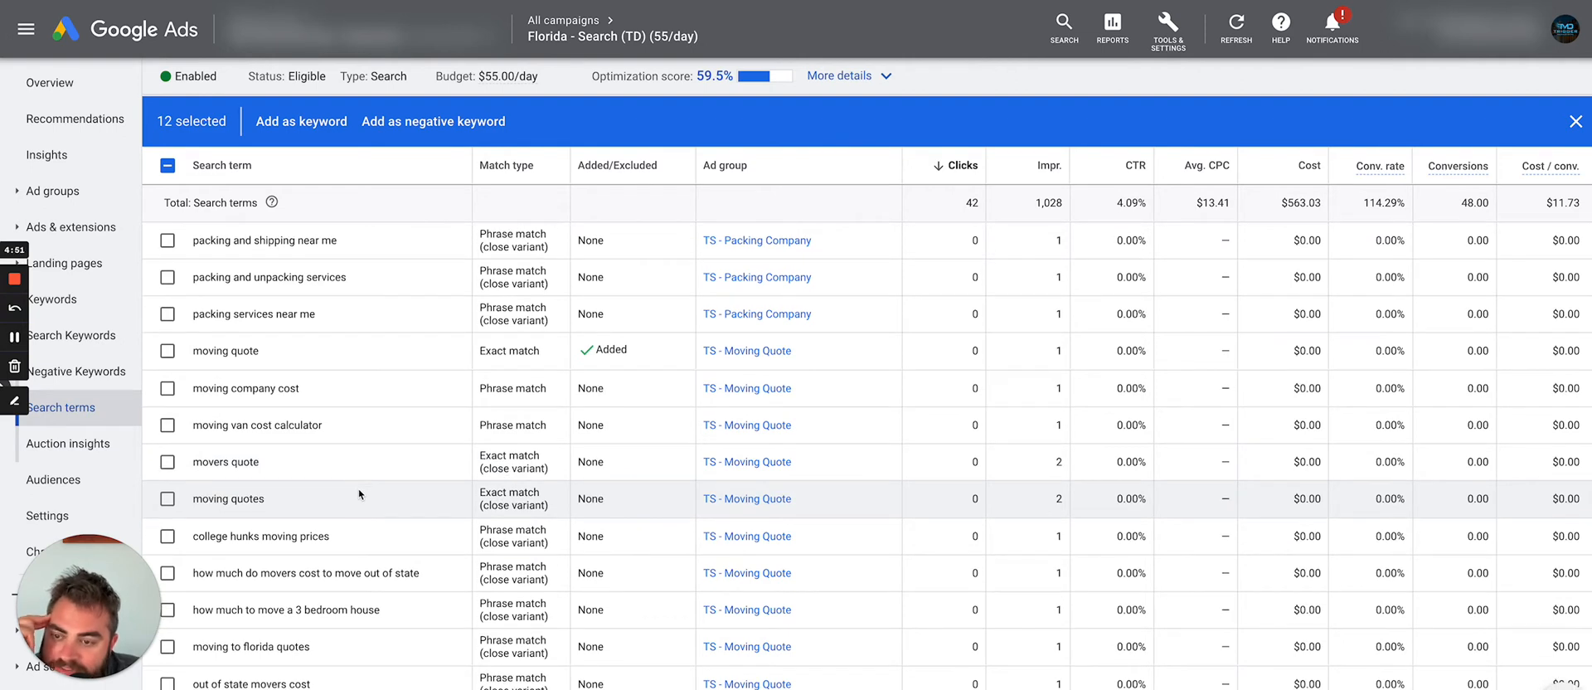
# Add the competitor search term "college hunks moving prices" to the selection.
pyautogui.scroll(-2, 361, 494)
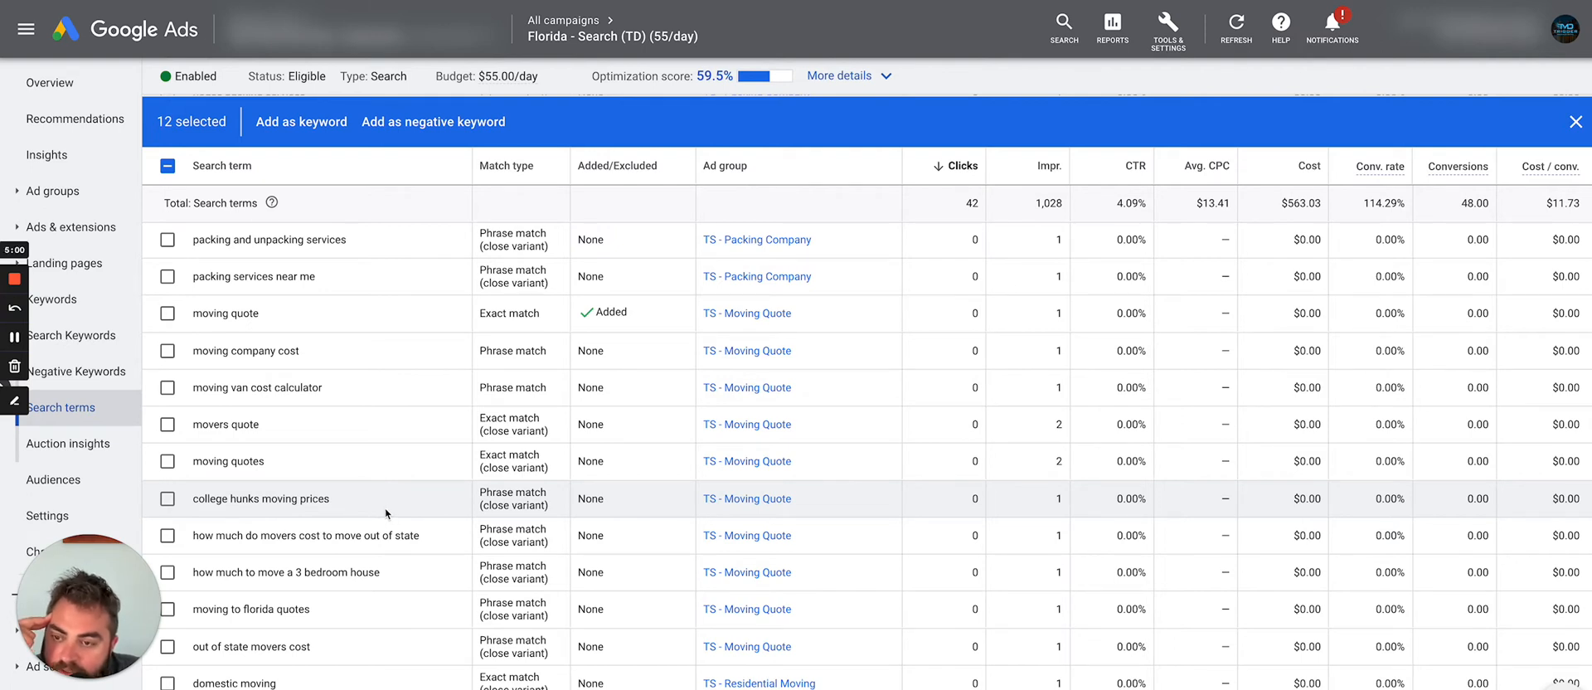
pyautogui.scroll(-1, 384, 509)
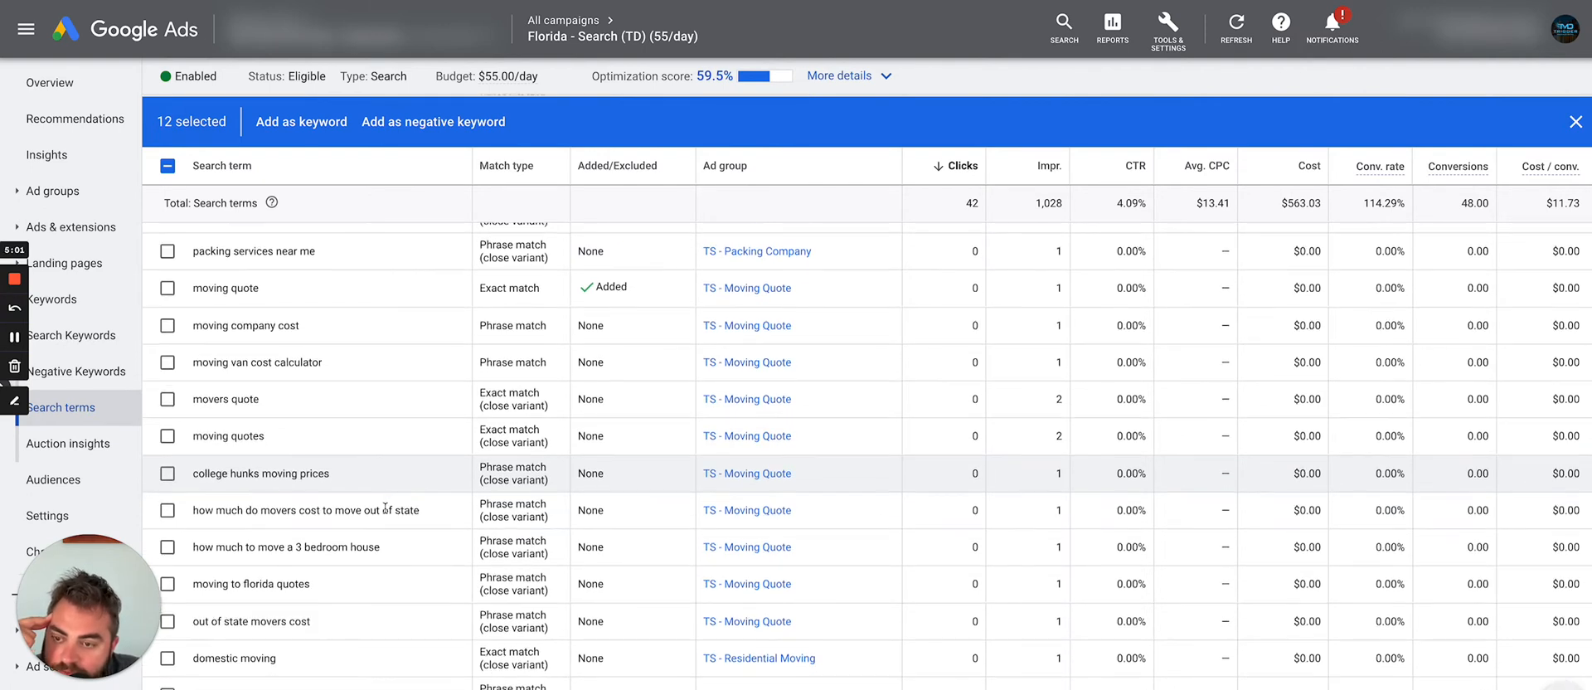
pyautogui.click(167, 473)
# Check the remaining moving quote terms and sort the search terms by impressions, highest first.
pyautogui.scroll(-2, 342, 501)
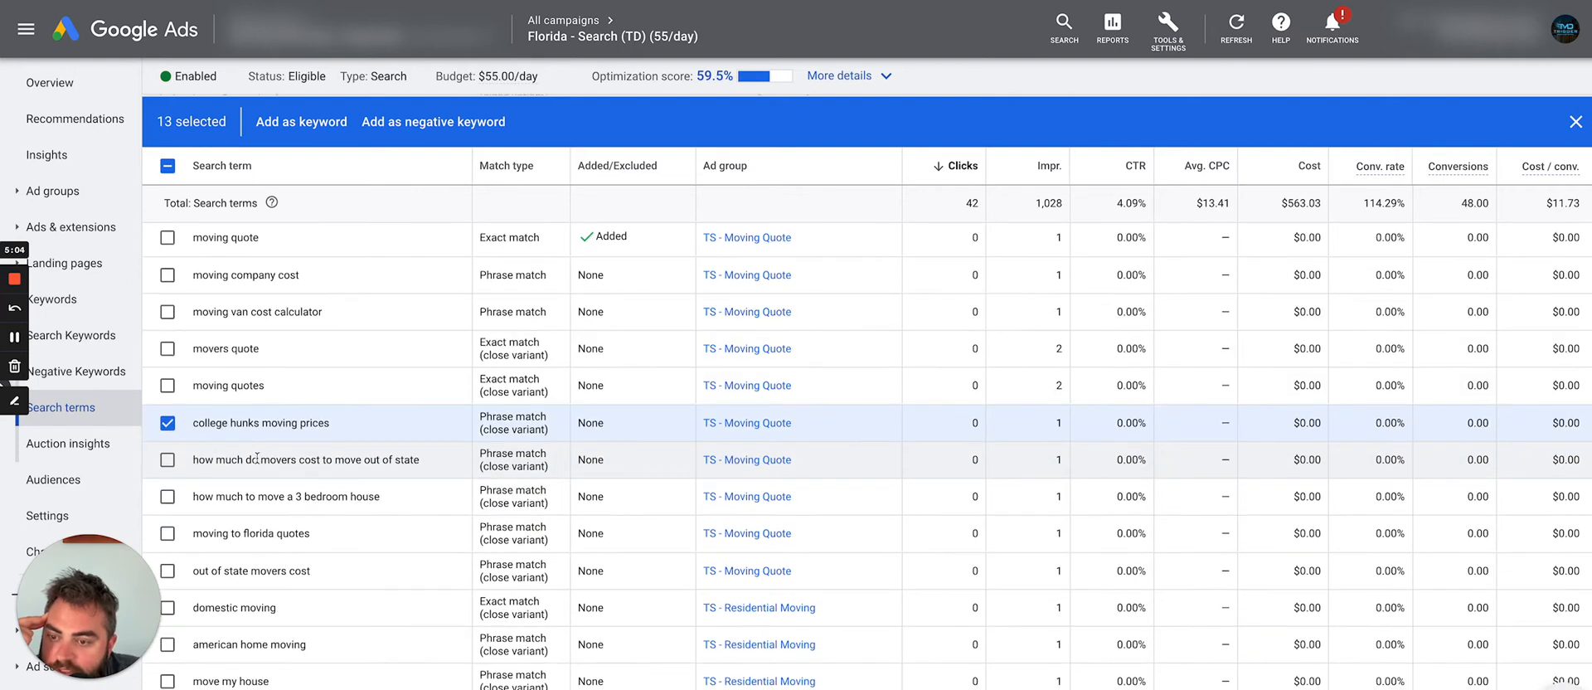
pyautogui.scroll(-1, 320, 485)
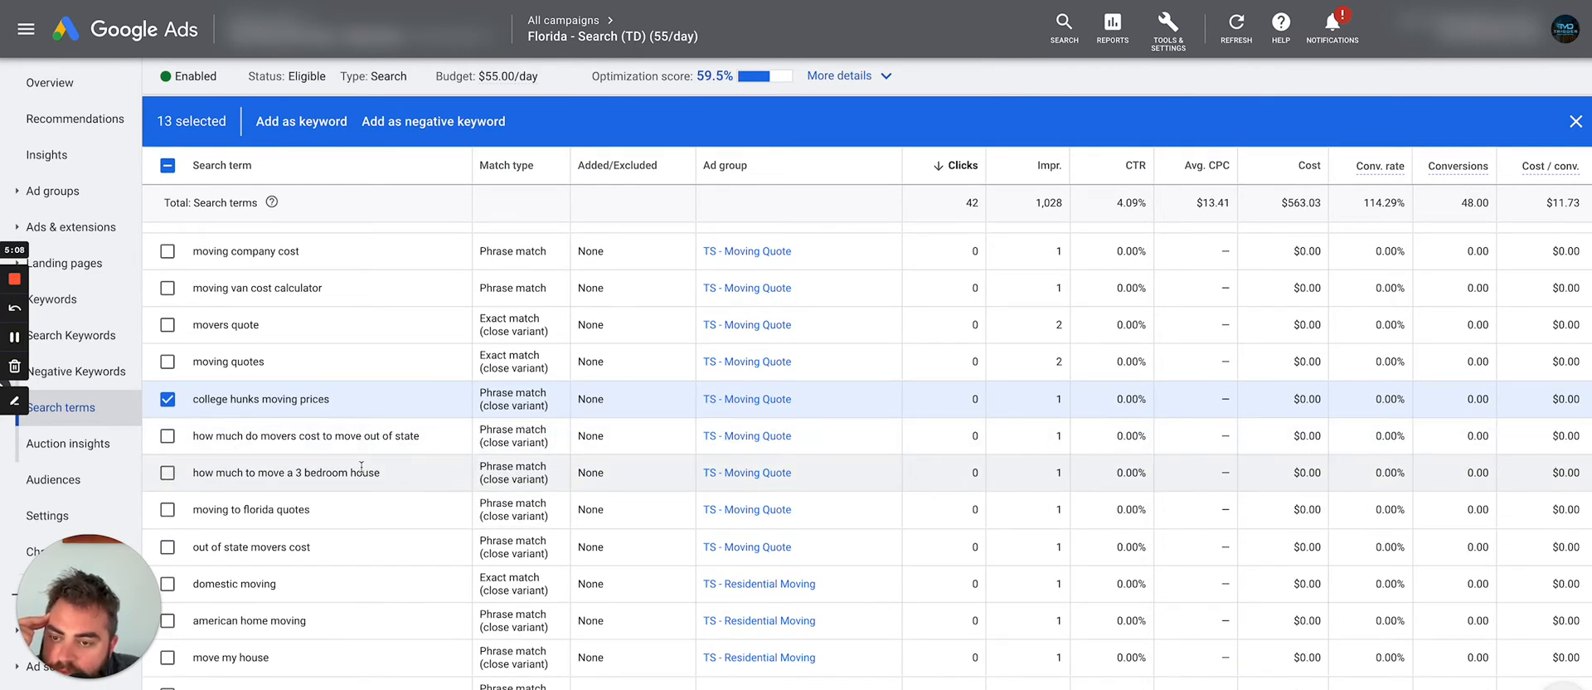
pyautogui.scroll(-1, 396, 462)
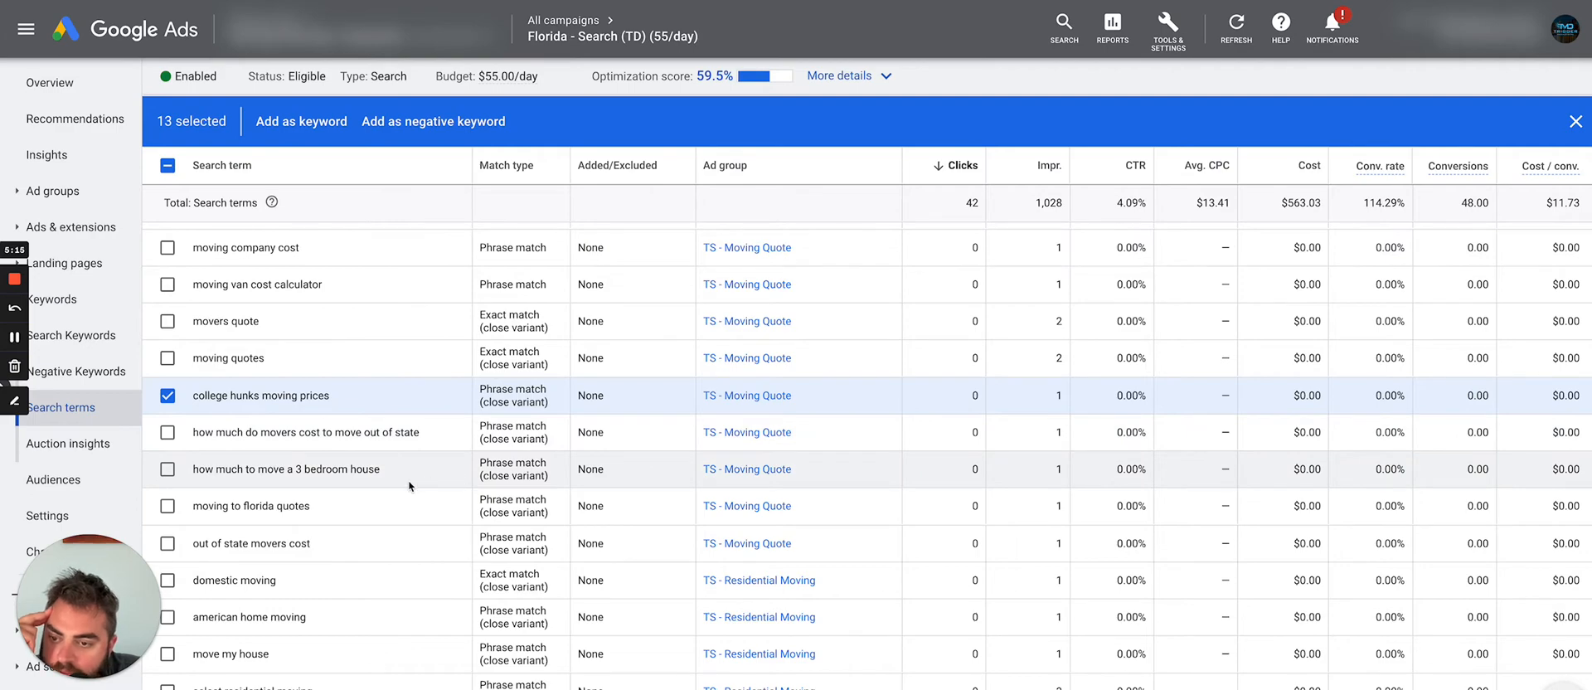
pyautogui.scroll(-1, 406, 470)
pyautogui.scroll(15, 405, 468)
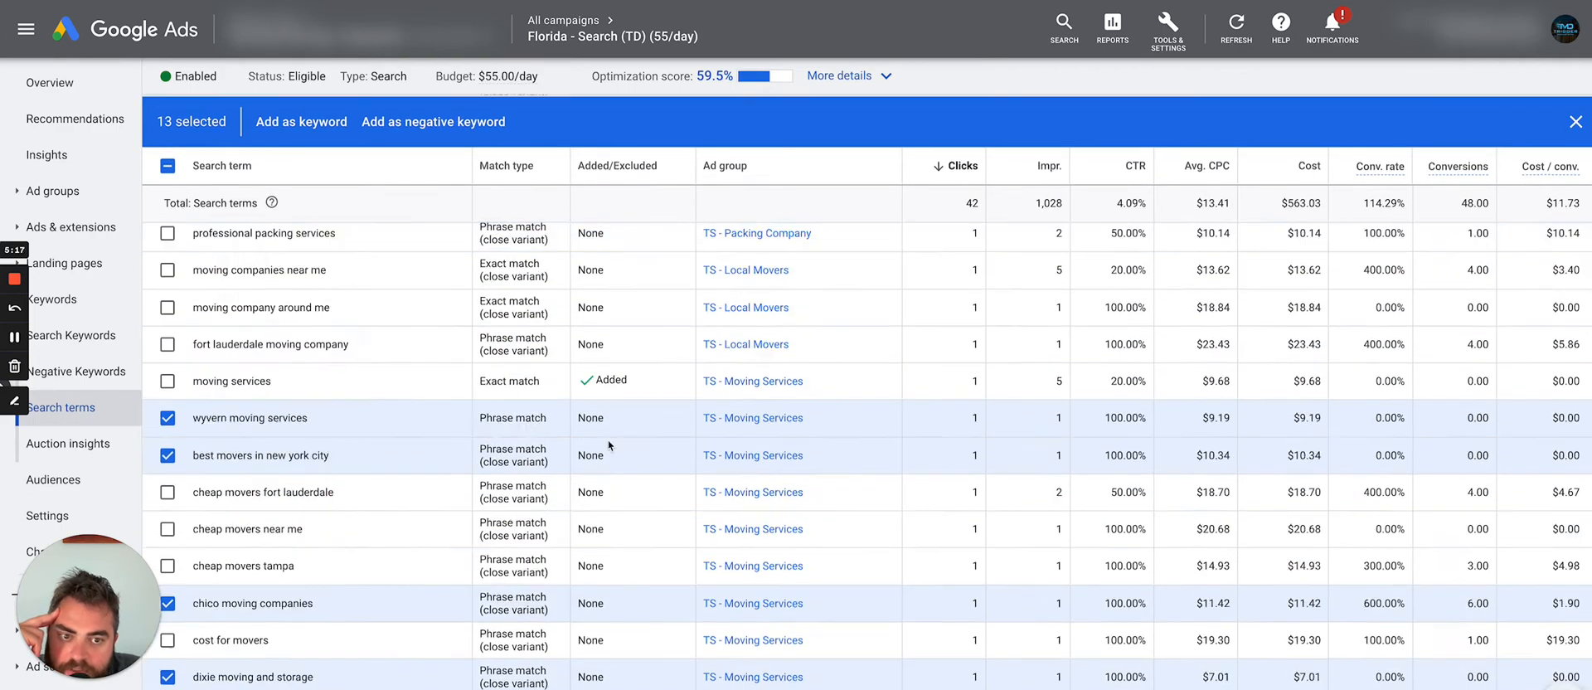
pyautogui.scroll(-4, 924, 405)
pyautogui.scroll(5, 925, 404)
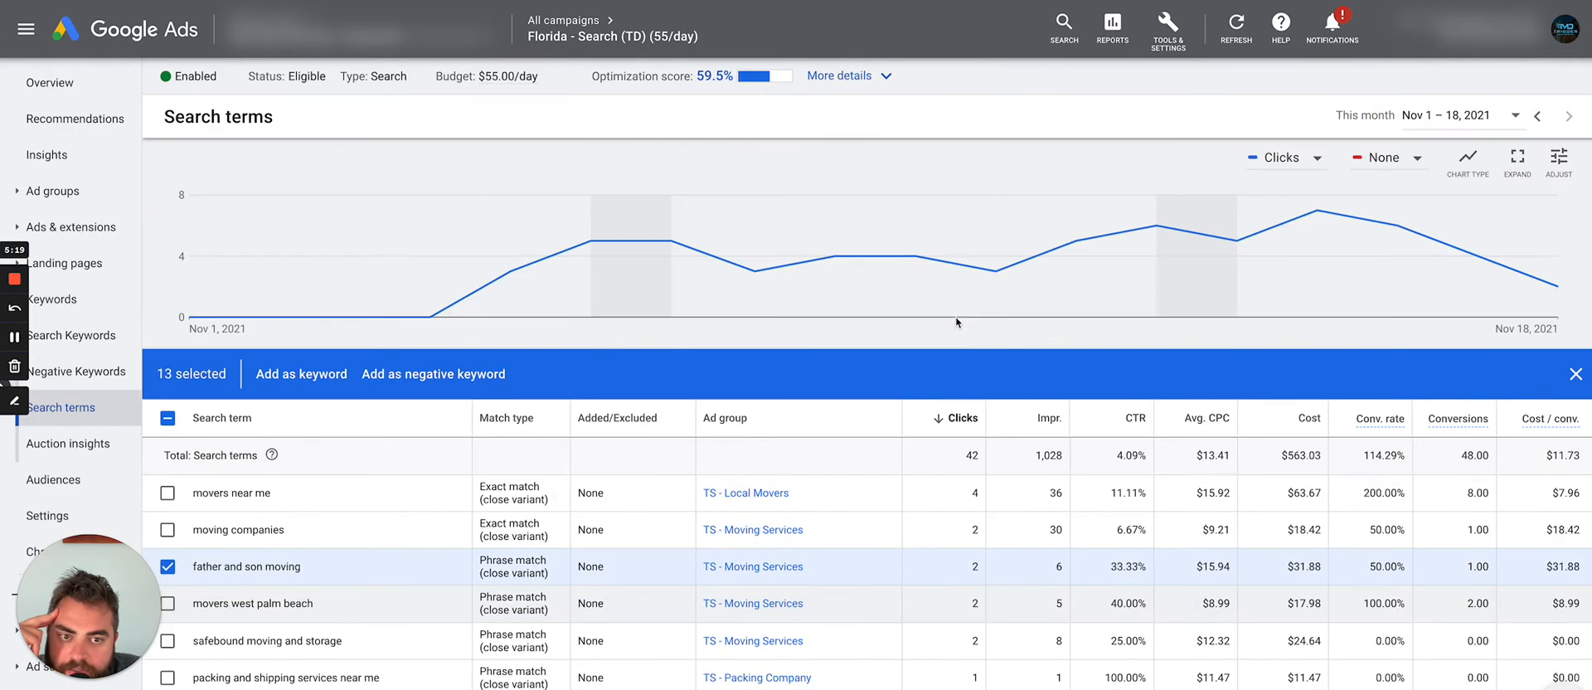
pyautogui.click(1046, 417)
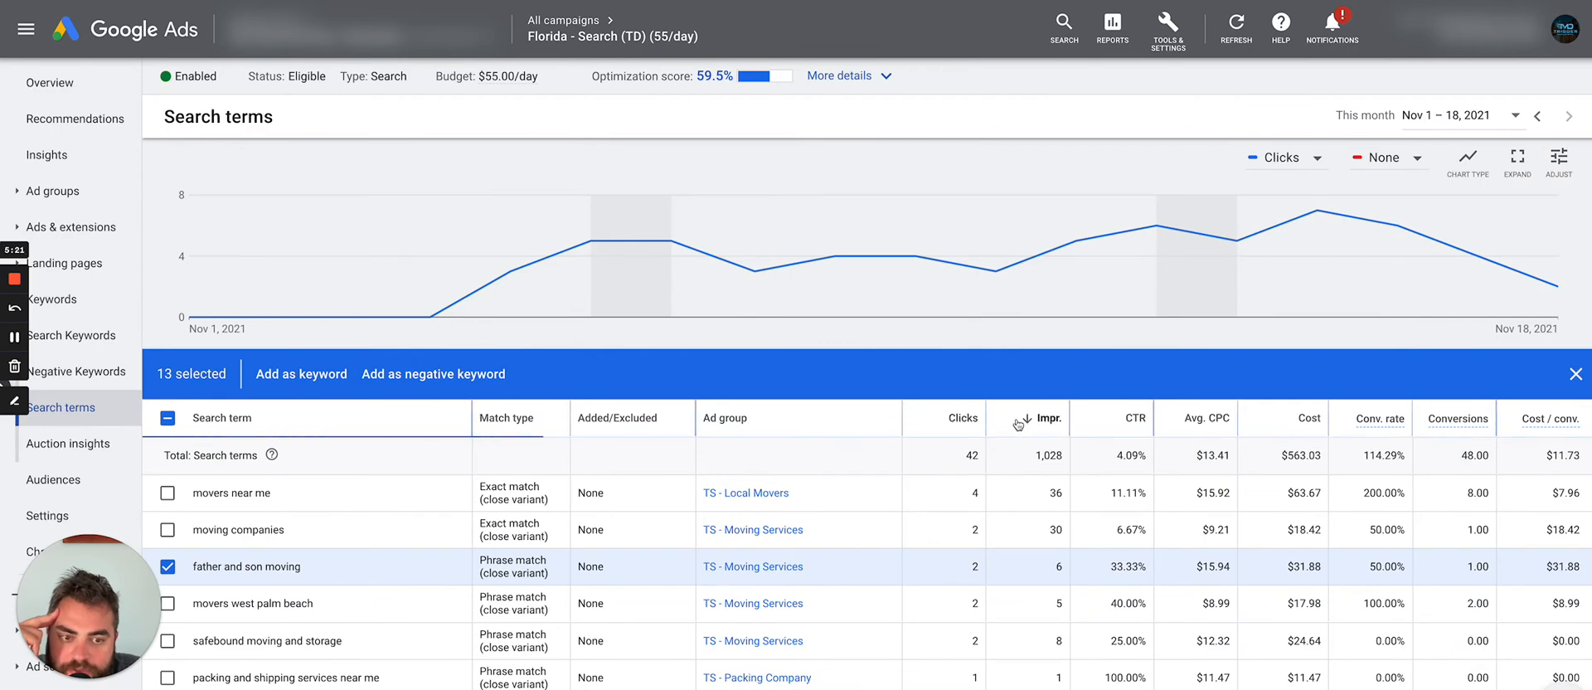
# Add the search terms "patriot moving and storage", "uhaul movers" and "apex moving group" to the selection.
pyautogui.scroll(-2, 868, 509)
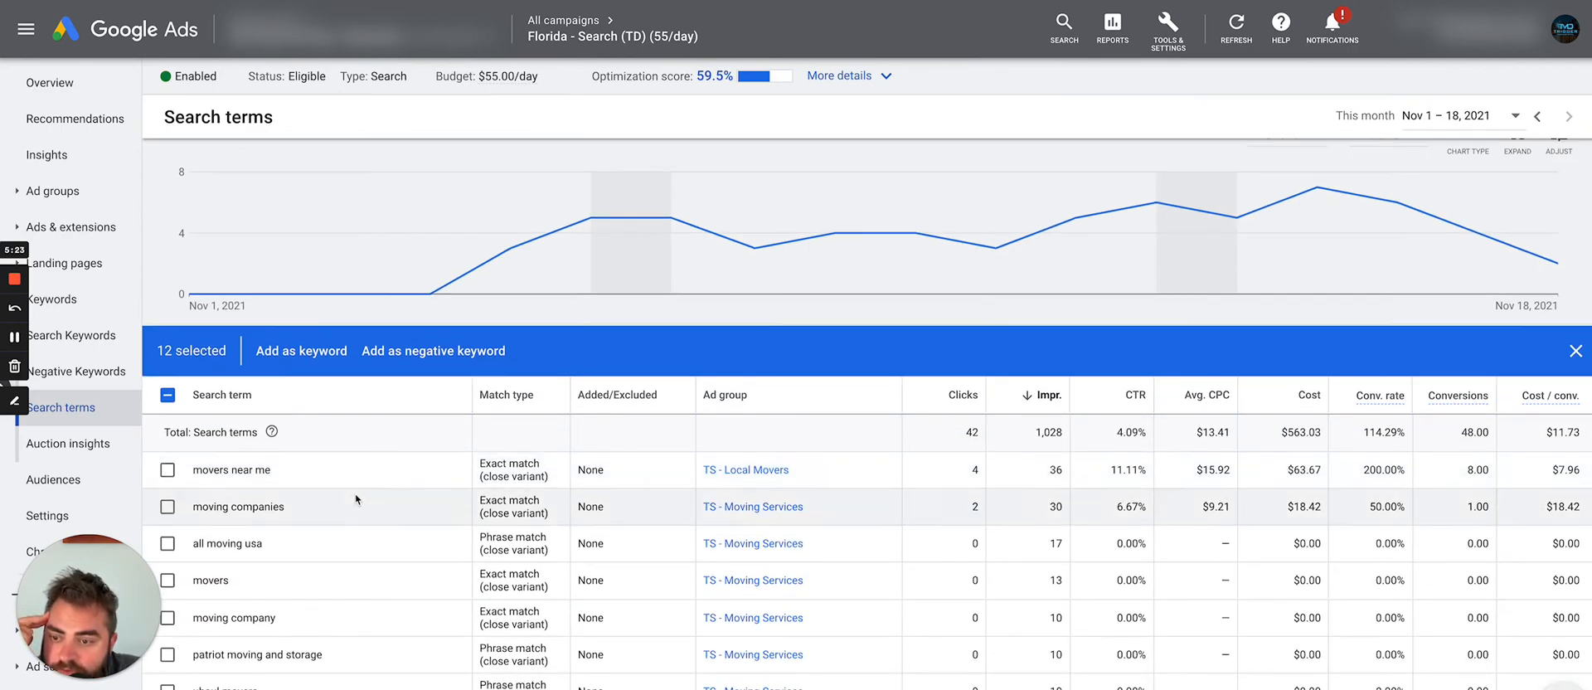
pyautogui.scroll(-2, 329, 524)
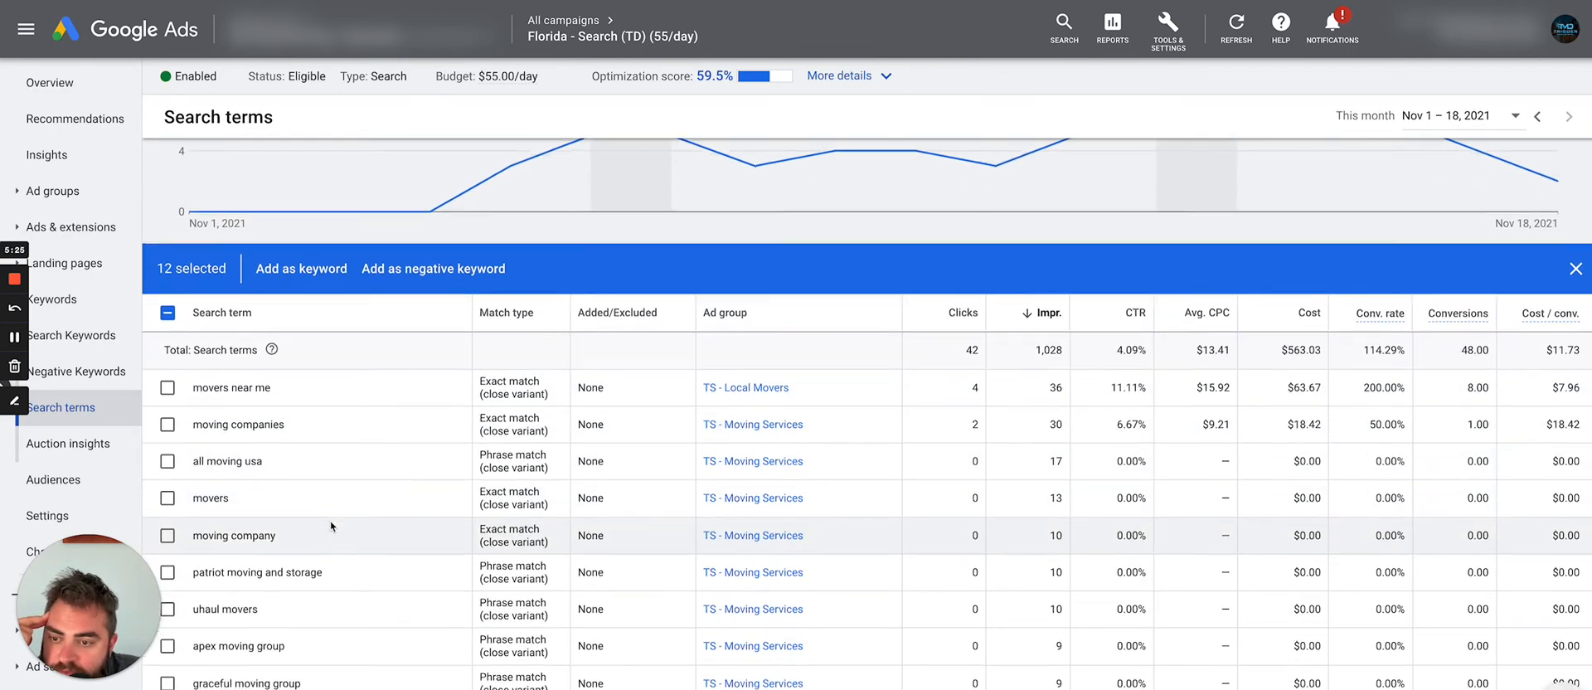
pyautogui.click(168, 521)
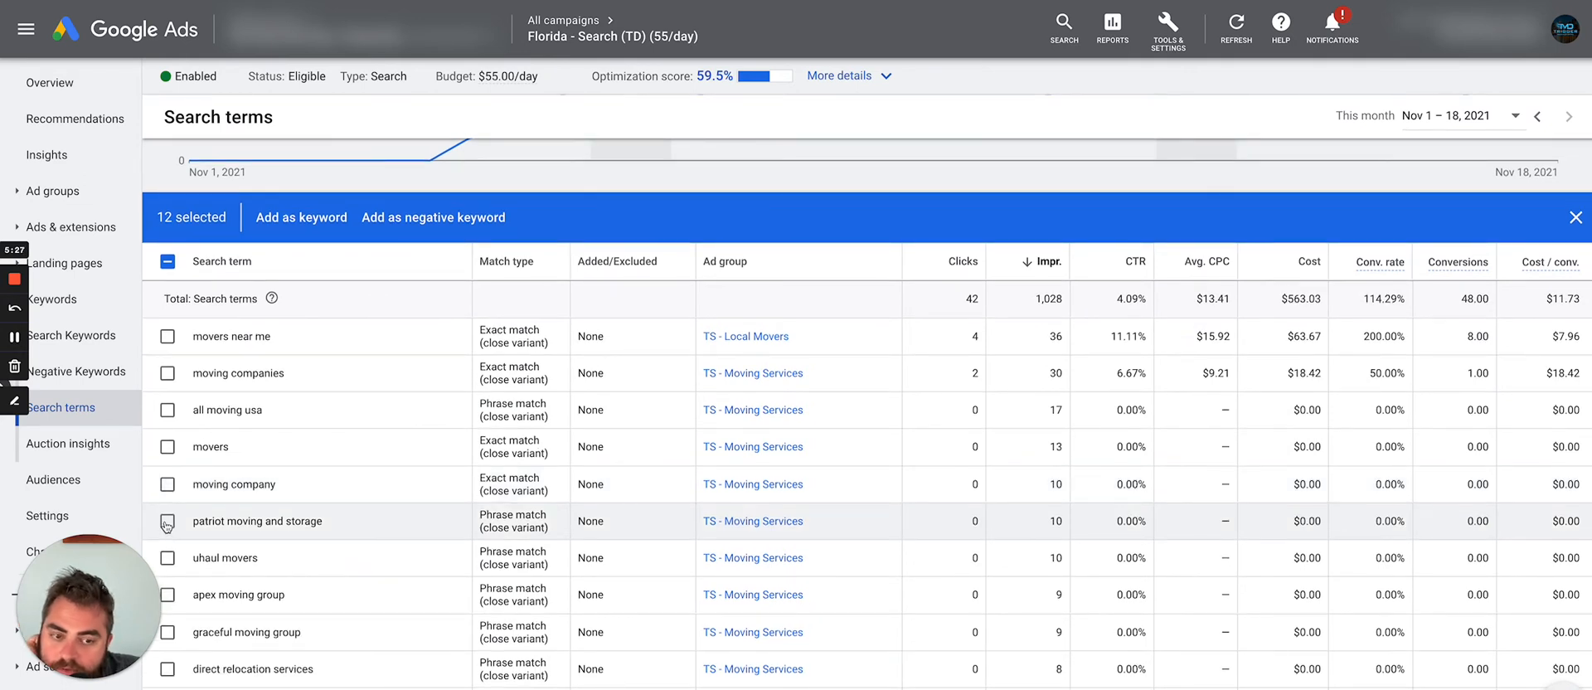
pyautogui.scroll(-1, 312, 519)
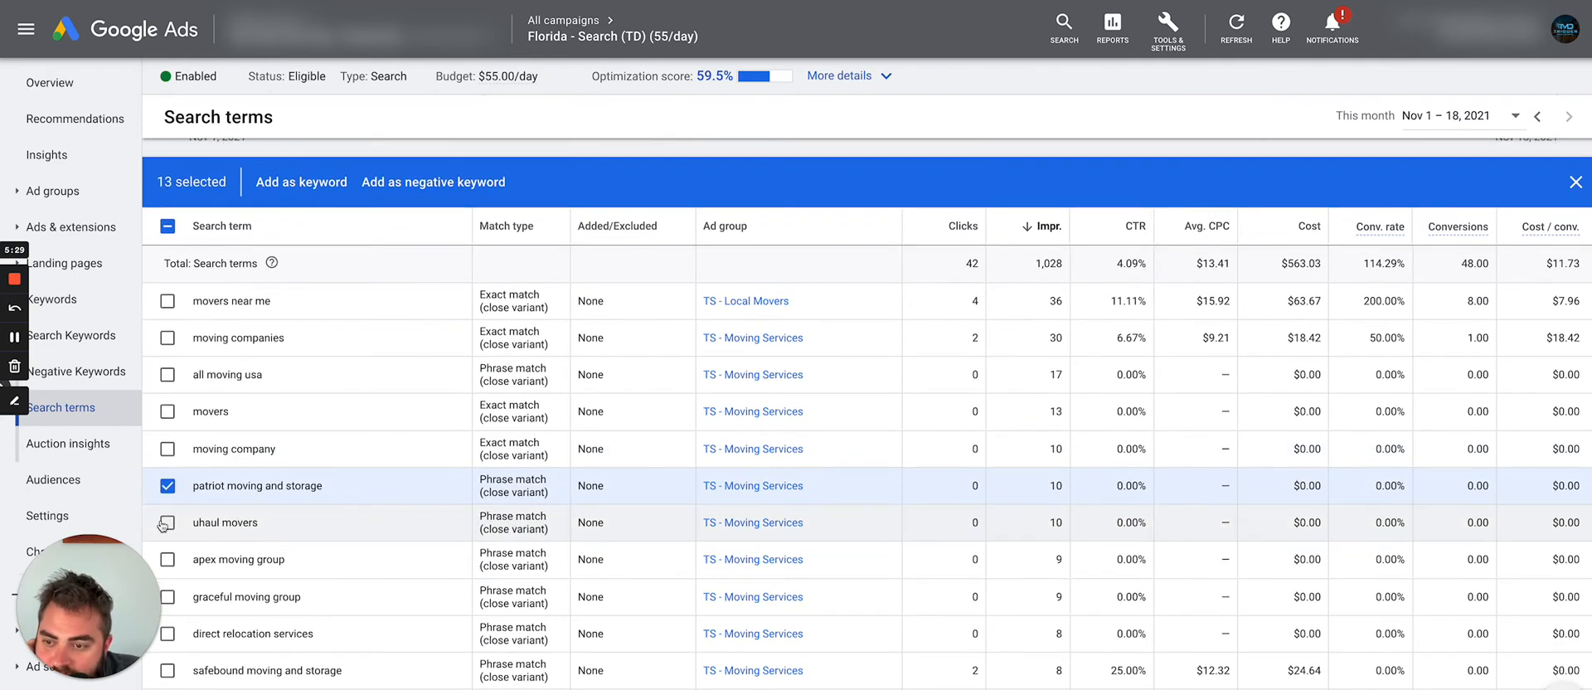
pyautogui.click(167, 525)
pyautogui.scroll(-1, 166, 530)
pyautogui.click(167, 532)
# Also select "graceful moving group", "safebound moving and storage", "trinity relocation group" and "college hunks movers".
pyautogui.scroll(-2, 415, 498)
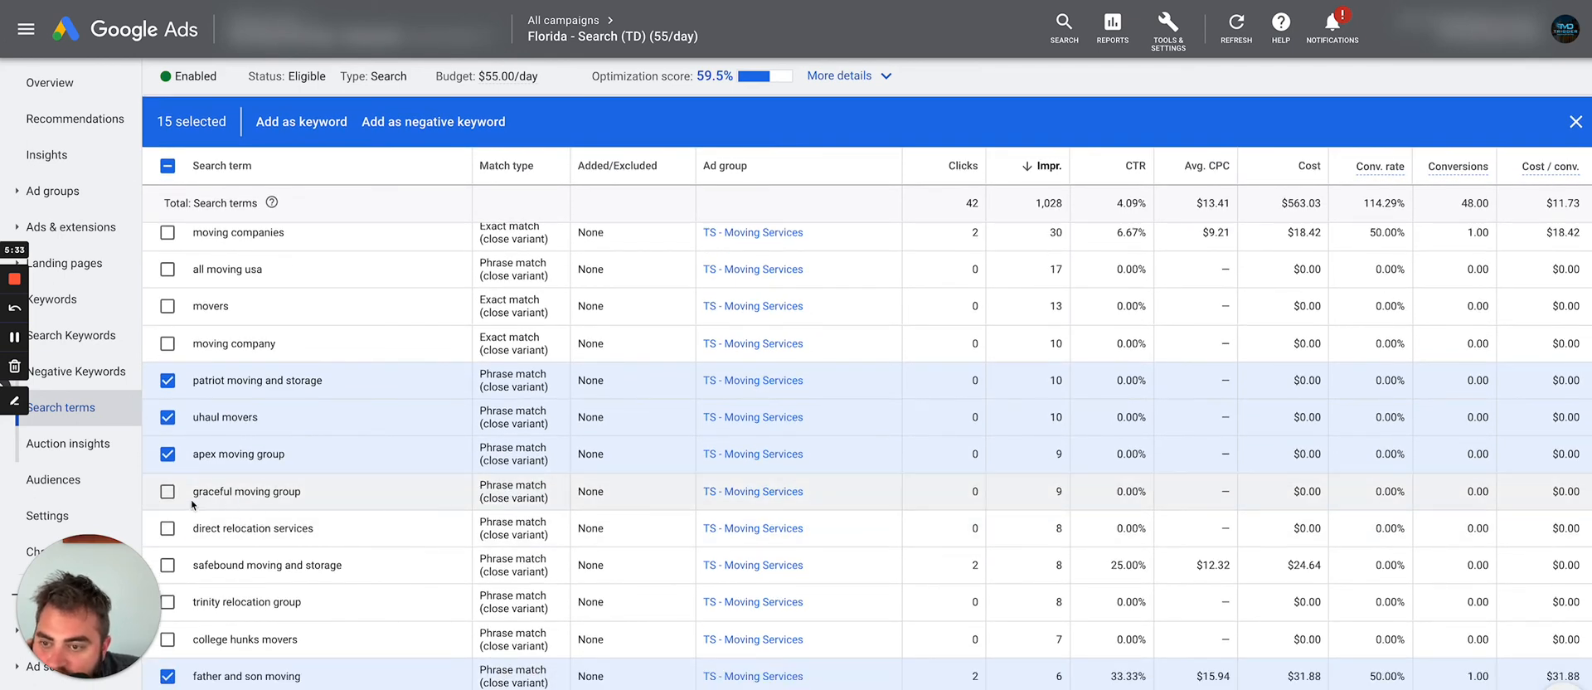
pyautogui.click(168, 491)
pyautogui.scroll(-1, 207, 514)
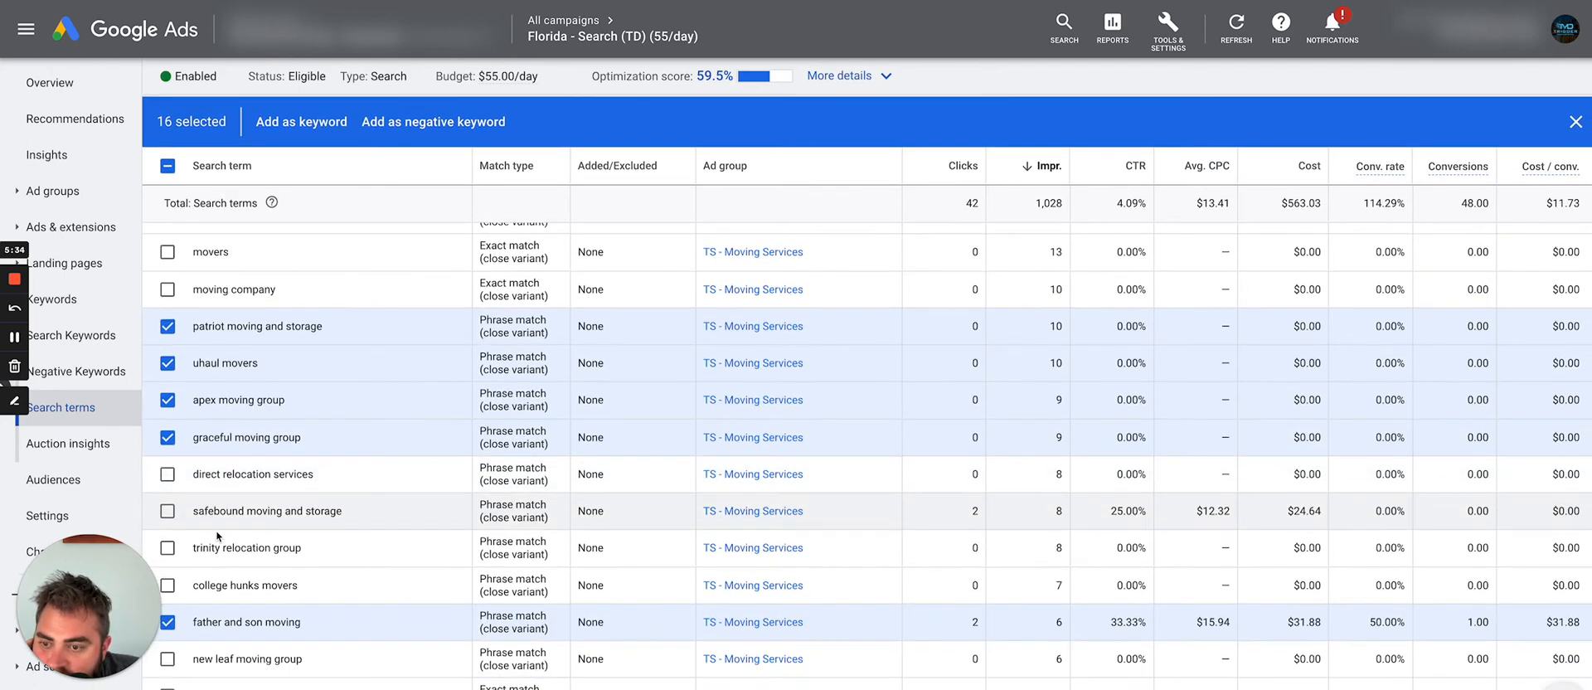
pyautogui.click(168, 511)
pyautogui.scroll(-1, 170, 514)
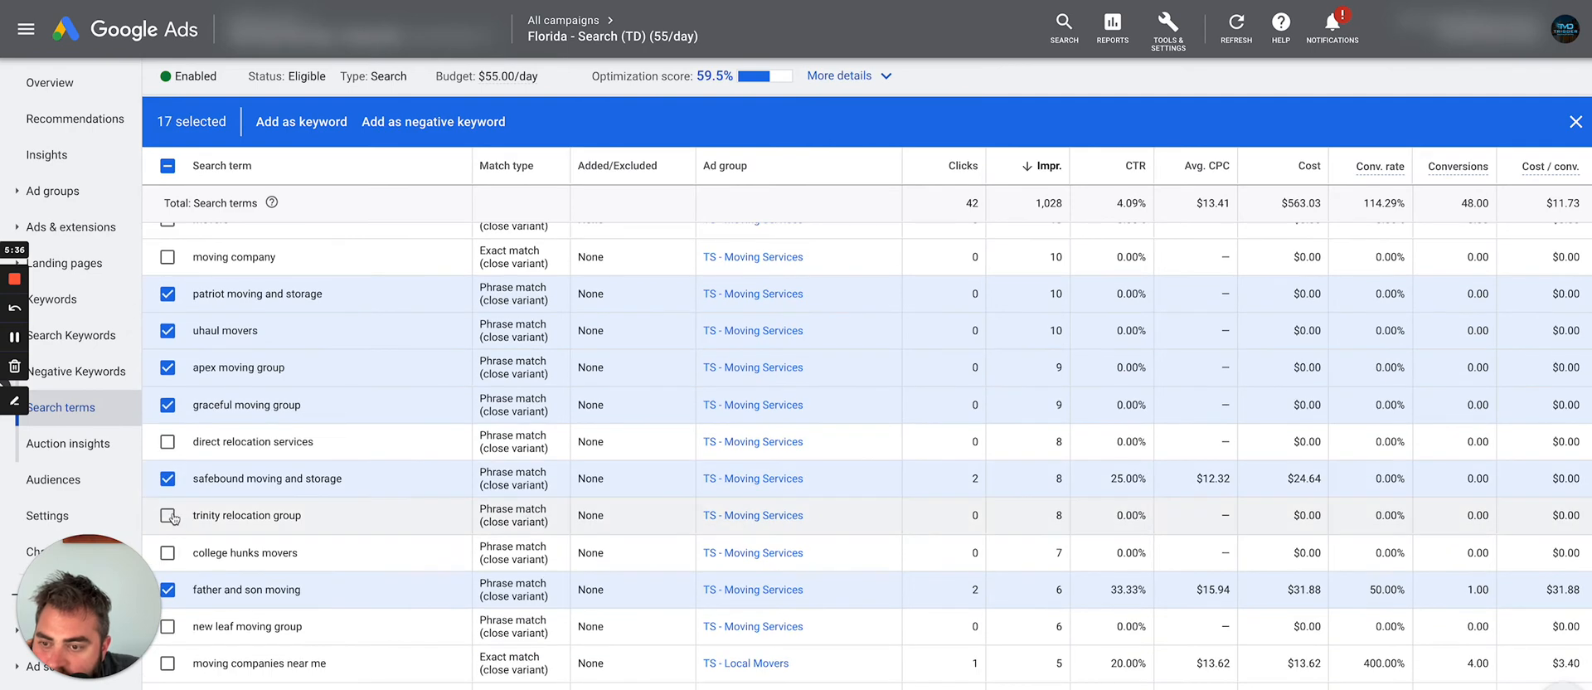
pyautogui.click(168, 515)
pyautogui.click(167, 552)
# Include the competitor search terms "new leaf moving group" and "safe ship moving services" in the selection.
pyautogui.scroll(-3, 174, 548)
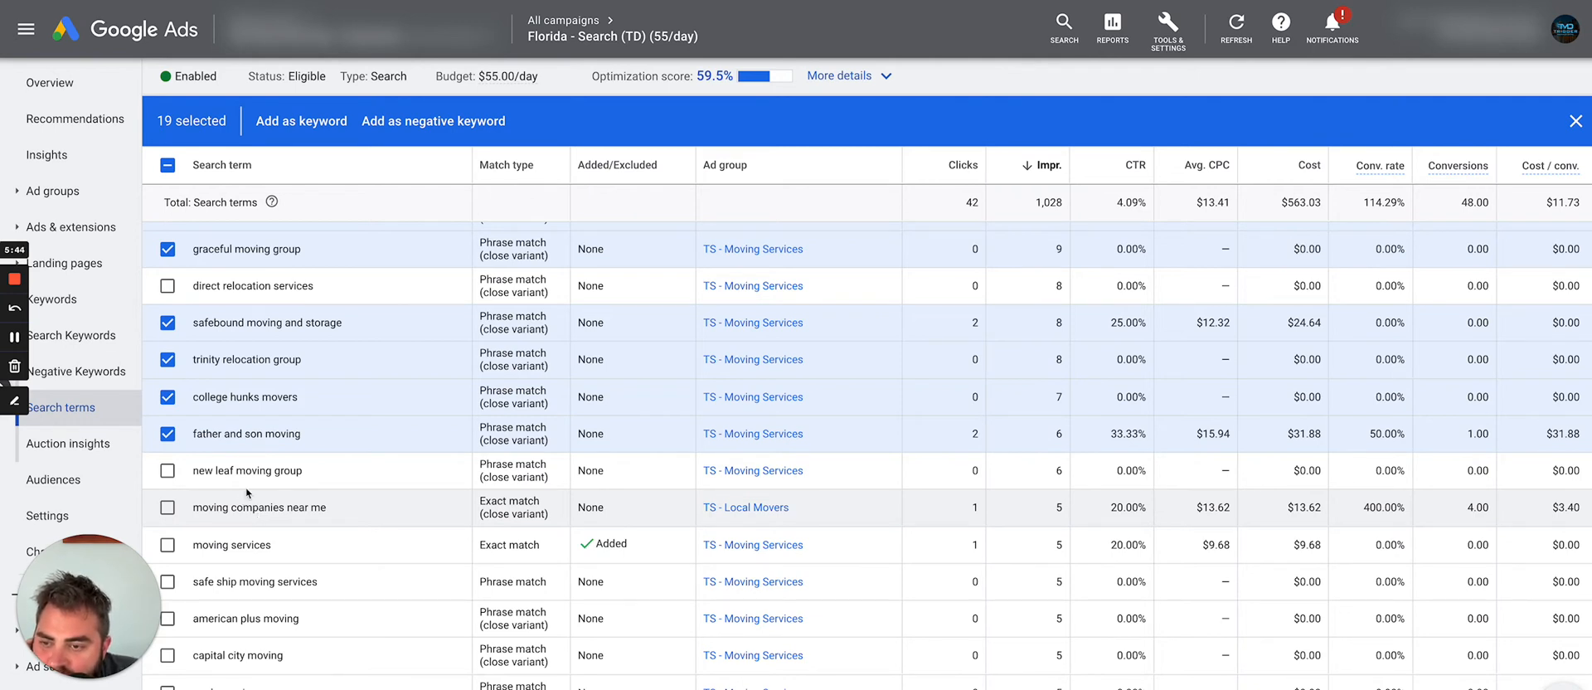
pyautogui.click(167, 470)
pyautogui.scroll(-1, 175, 485)
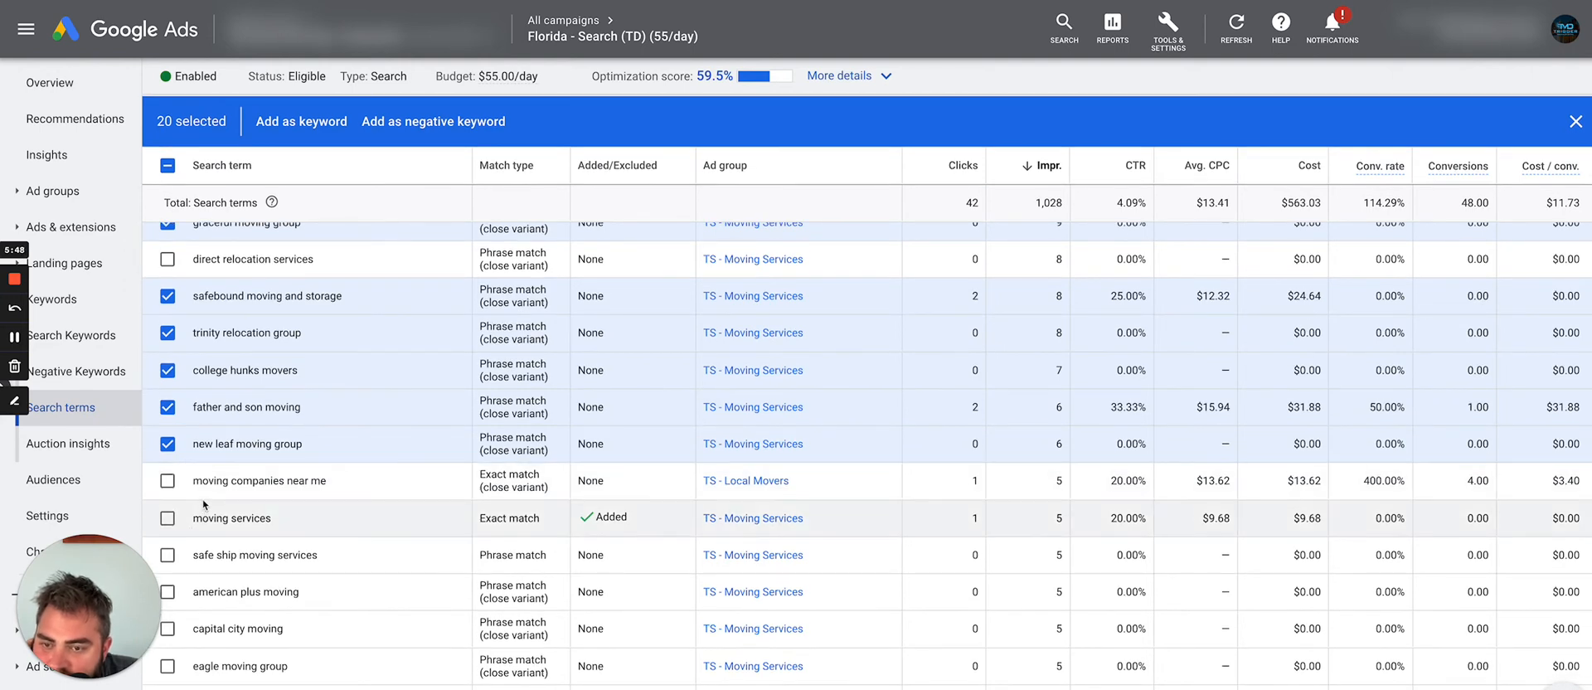
pyautogui.scroll(-1, 203, 499)
pyautogui.click(167, 514)
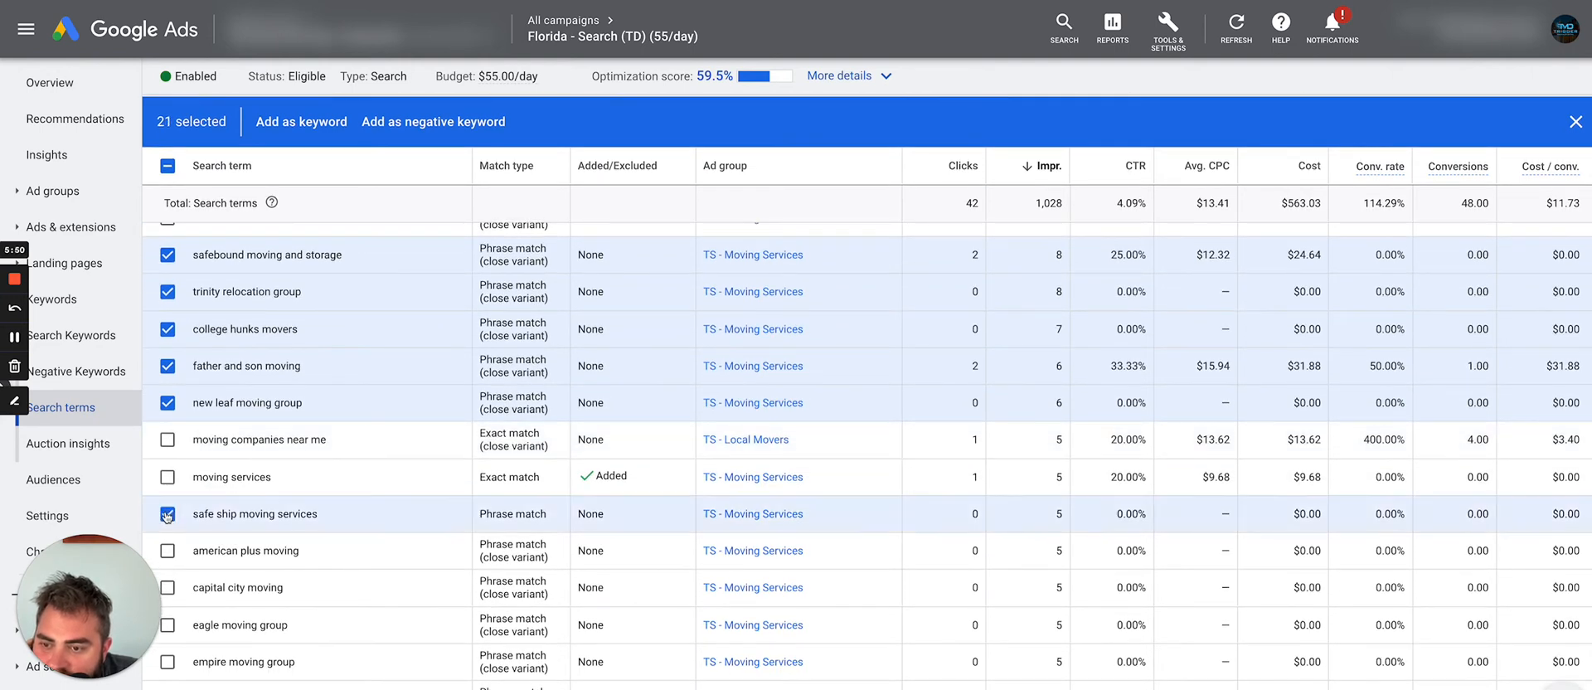
# Select the search terms "american plus moving", "capital city moving", "eagle moving group" and "empire moving group".
pyautogui.scroll(-1, 168, 514)
pyautogui.click(168, 520)
pyautogui.scroll(-1, 170, 529)
pyautogui.click(167, 530)
pyautogui.scroll(-1, 167, 531)
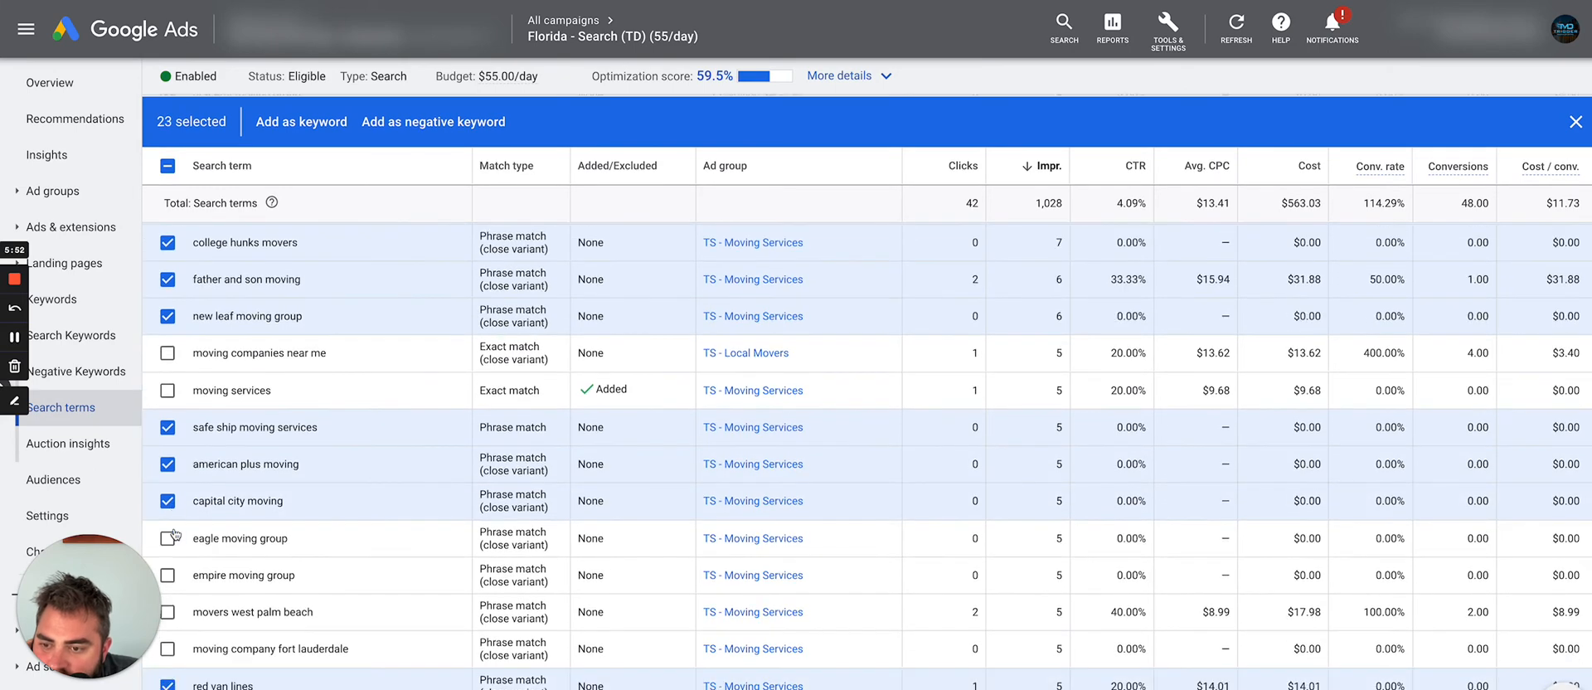
pyautogui.click(168, 539)
pyautogui.scroll(-1, 169, 543)
pyautogui.click(167, 546)
# Skim the whole impressions-sorted search term list to review the selected terms and the remaining low-impression queries.
pyautogui.scroll(-3, 170, 548)
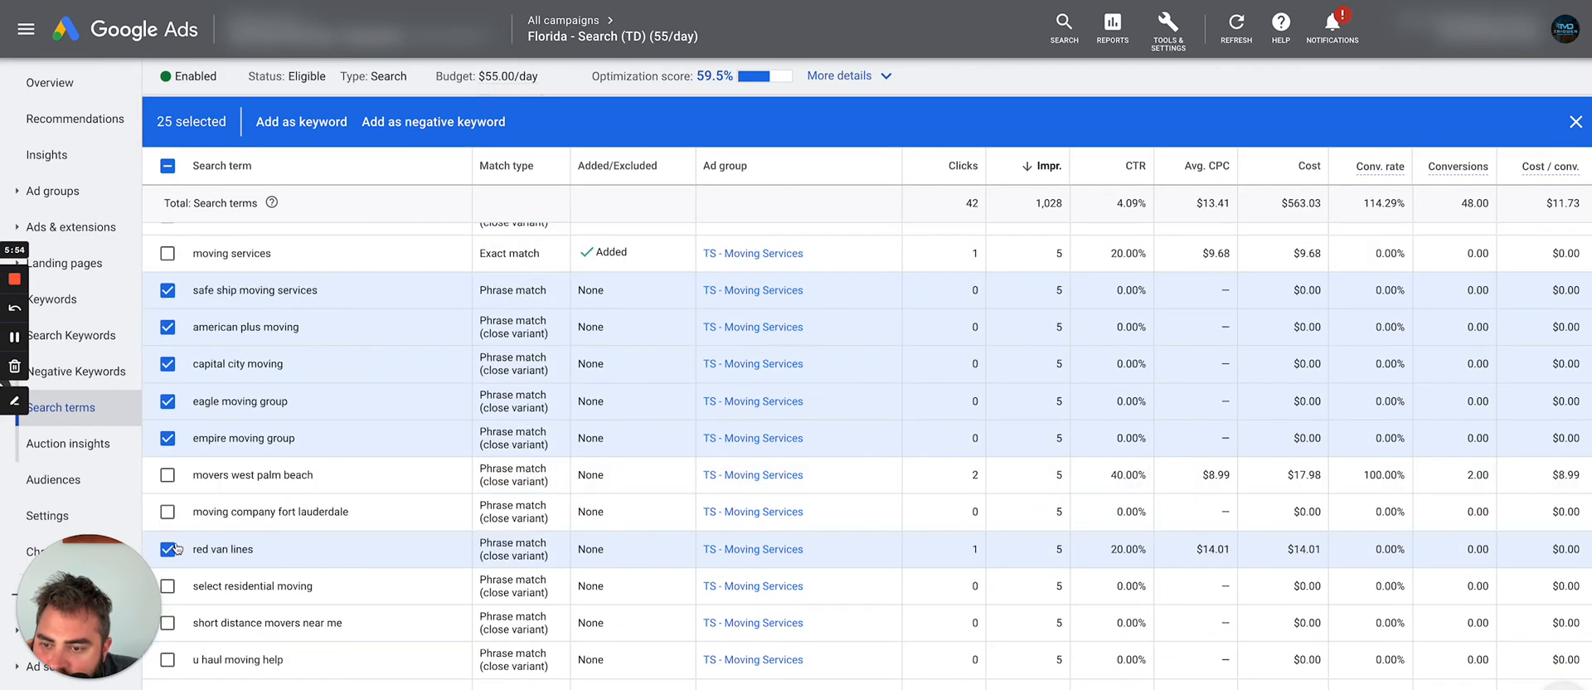
pyautogui.scroll(15, 209, 530)
pyautogui.scroll(3, 209, 531)
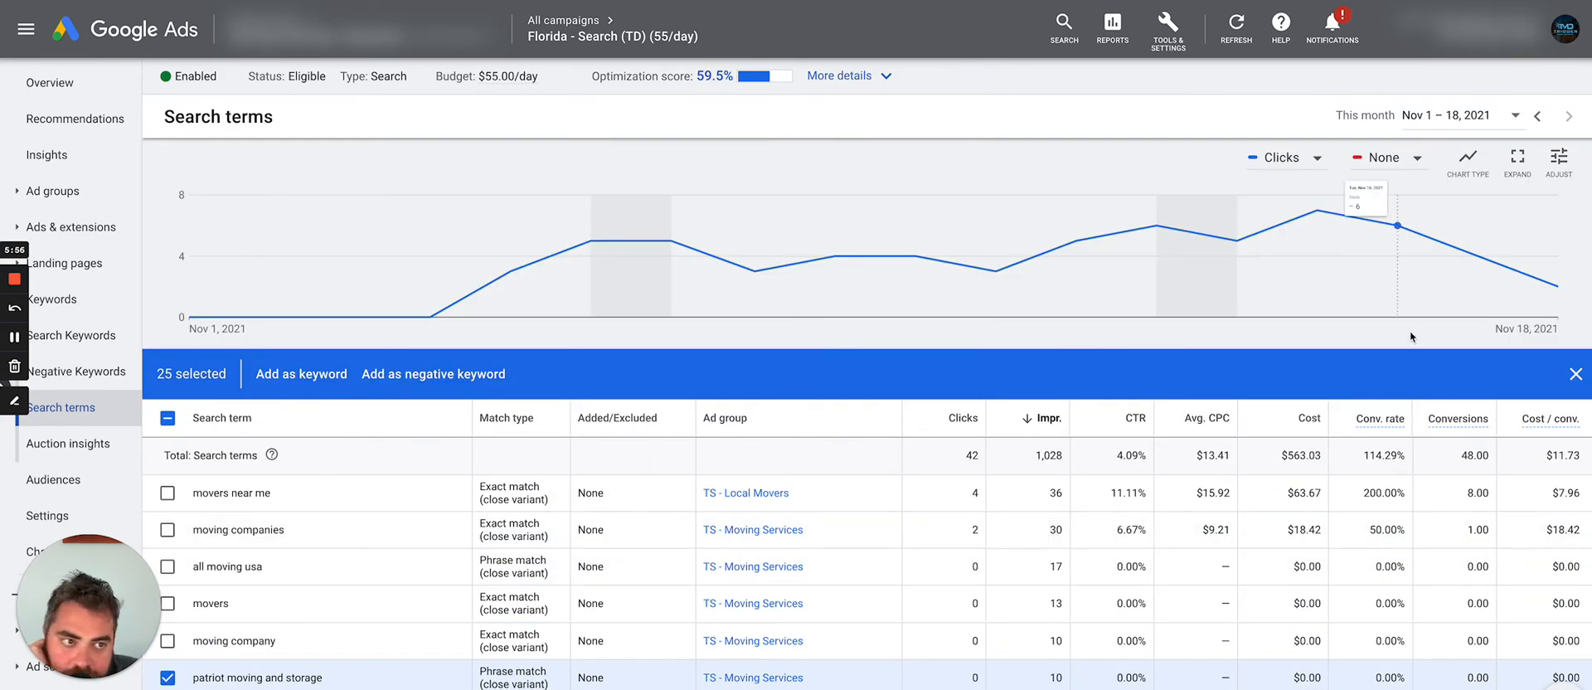
pyautogui.scroll(-10, 1410, 331)
pyautogui.scroll(-15, 1394, 292)
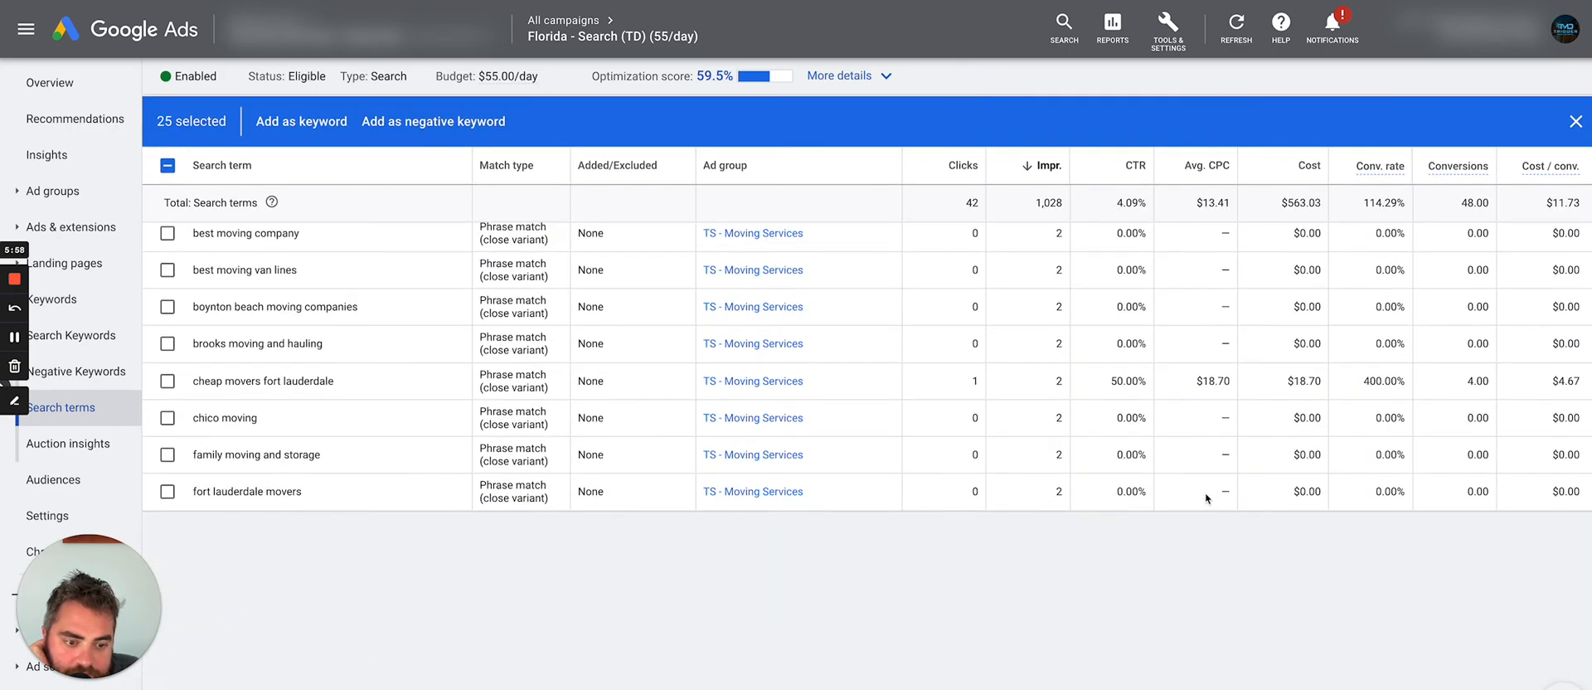
pyautogui.scroll(15, 1215, 522)
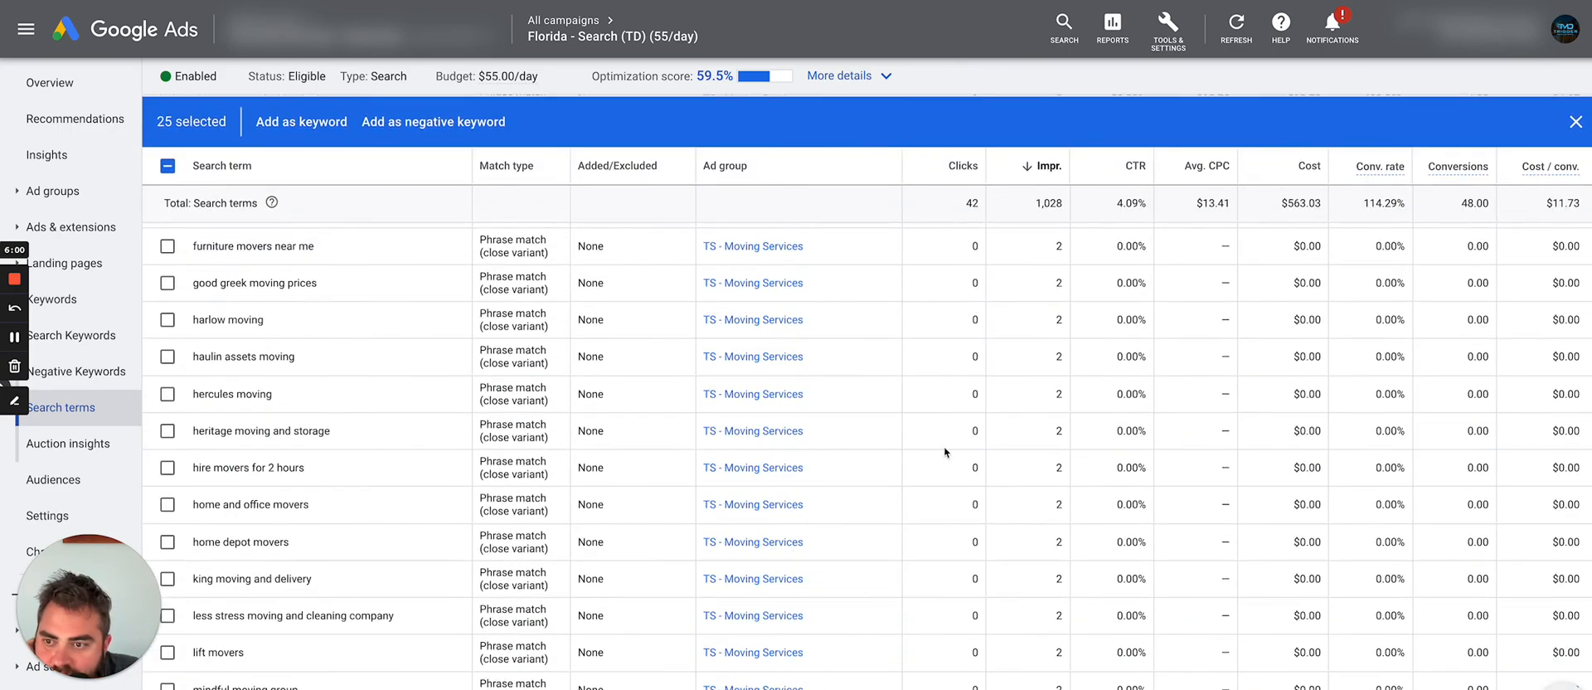
pyautogui.scroll(10, 908, 463)
pyautogui.scroll(-3, 899, 453)
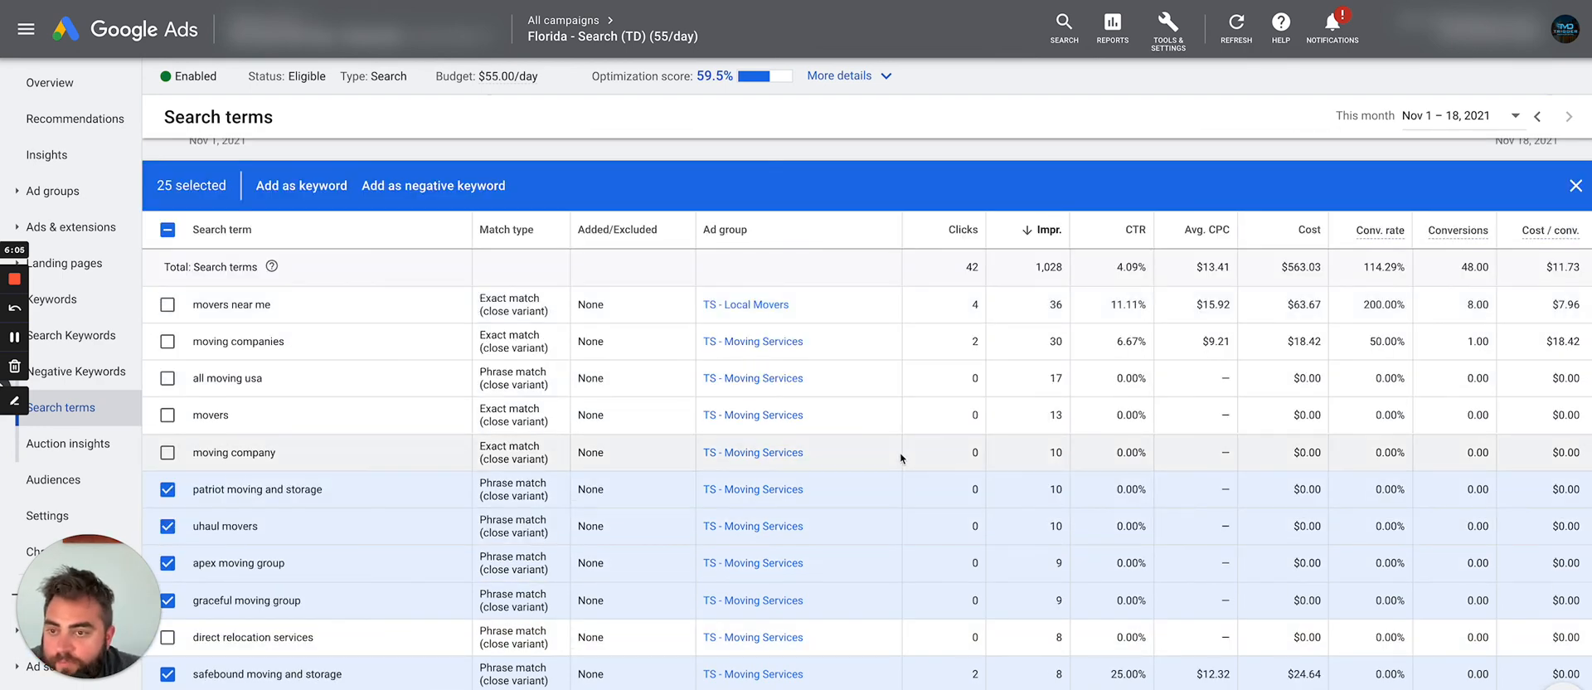
# Set the selected search terms to be added as negative keywords at the campaign level.
pyautogui.click(446, 191)
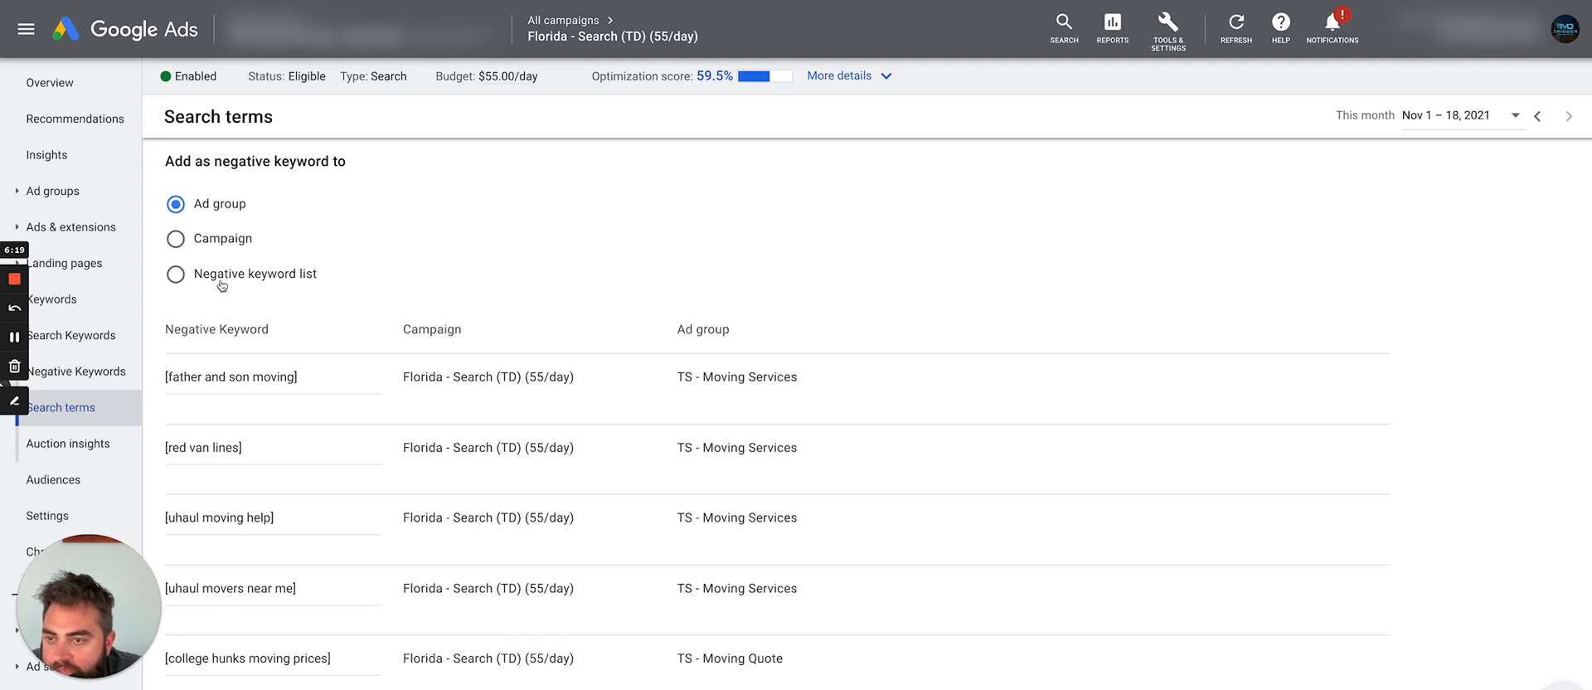
pyautogui.scroll(-1, 389, 307)
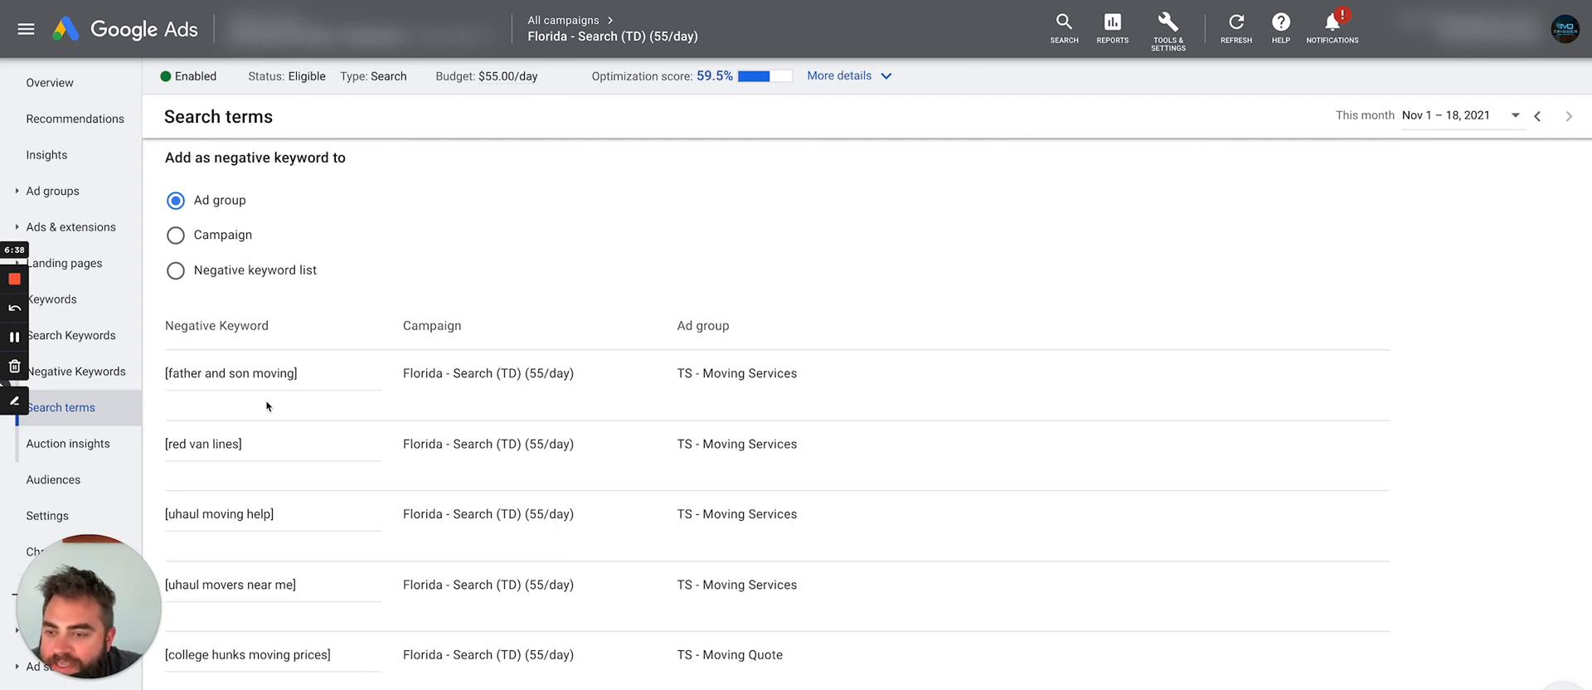
pyautogui.click(239, 239)
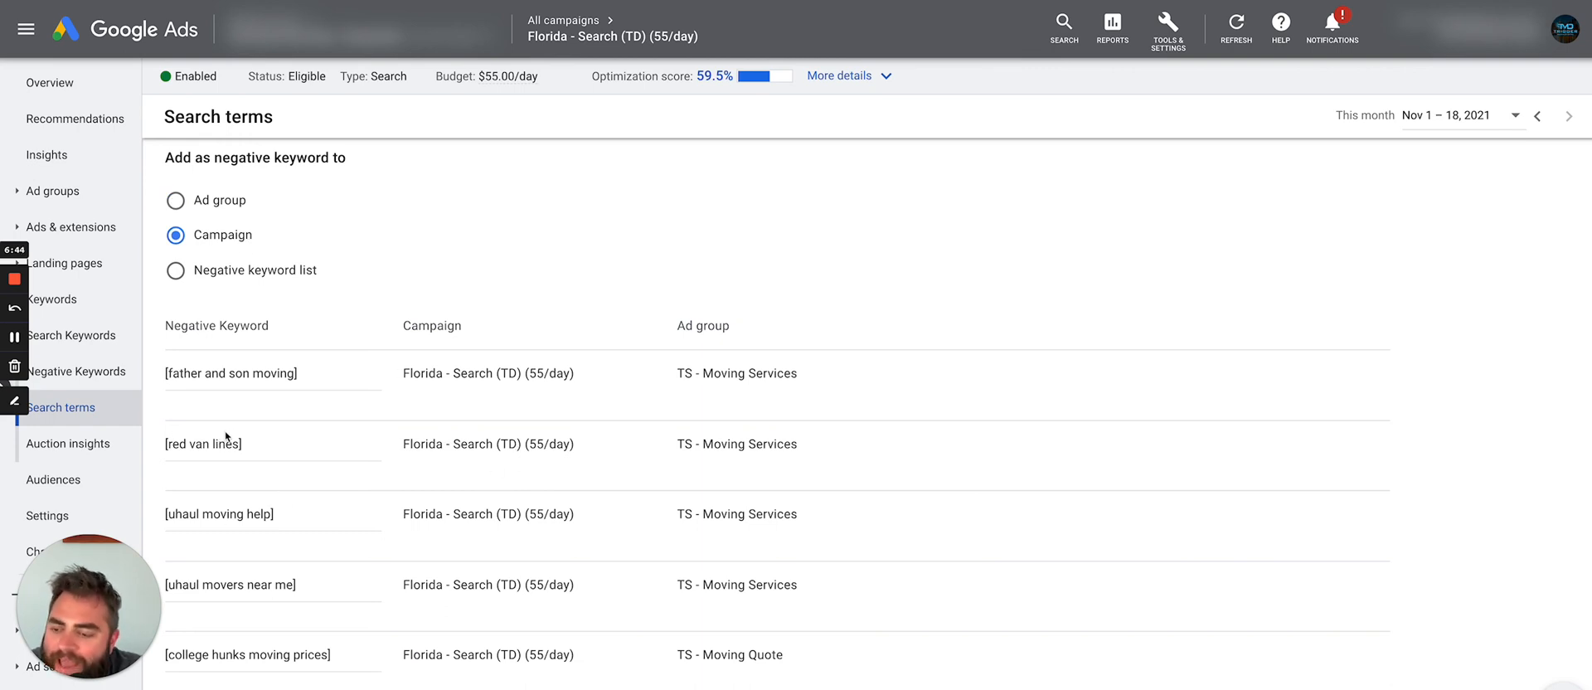
pyautogui.scroll(-1, 224, 419)
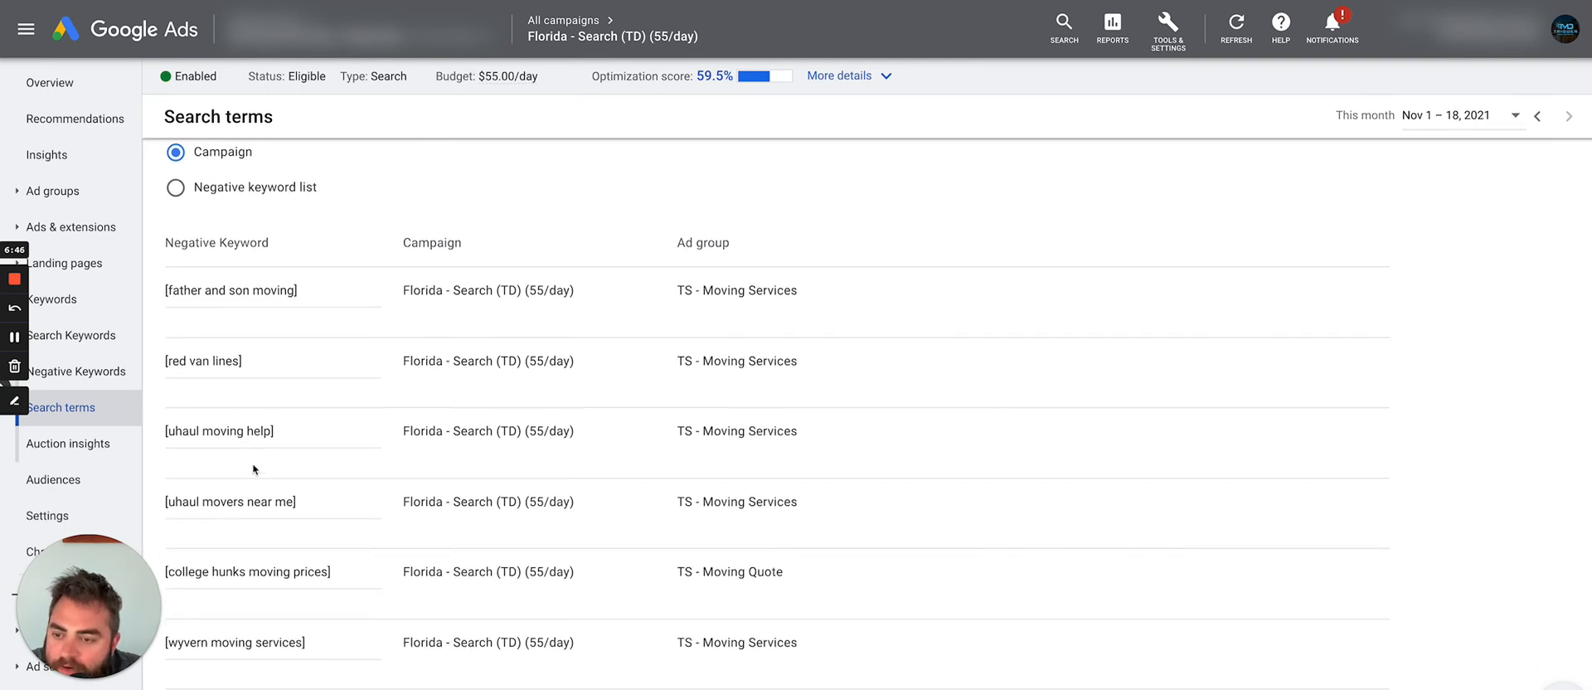
pyautogui.scroll(1, 217, 390)
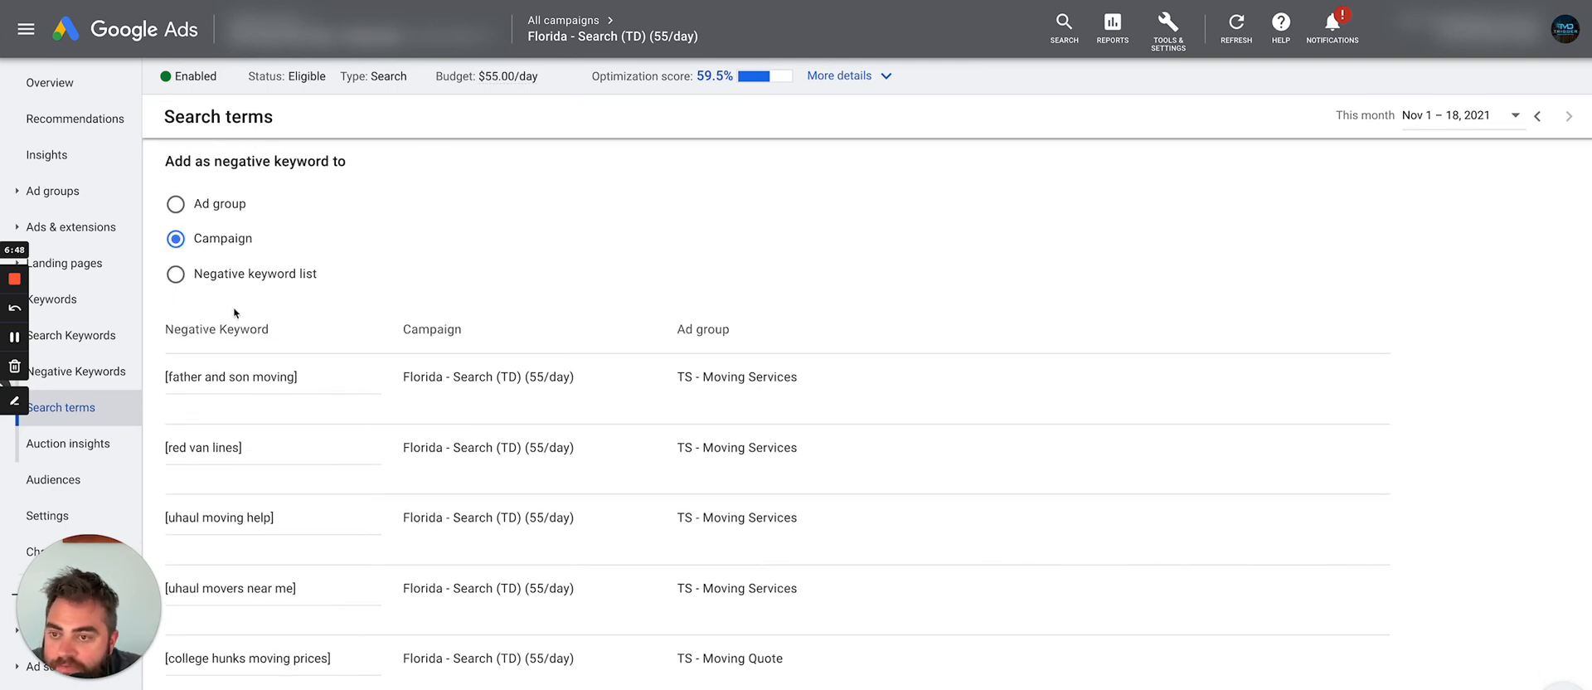
# Review the proposed exact match negative keywords through "empire moving group" and save them.
pyautogui.scroll(-6, 268, 454)
pyautogui.scroll(-9, 271, 482)
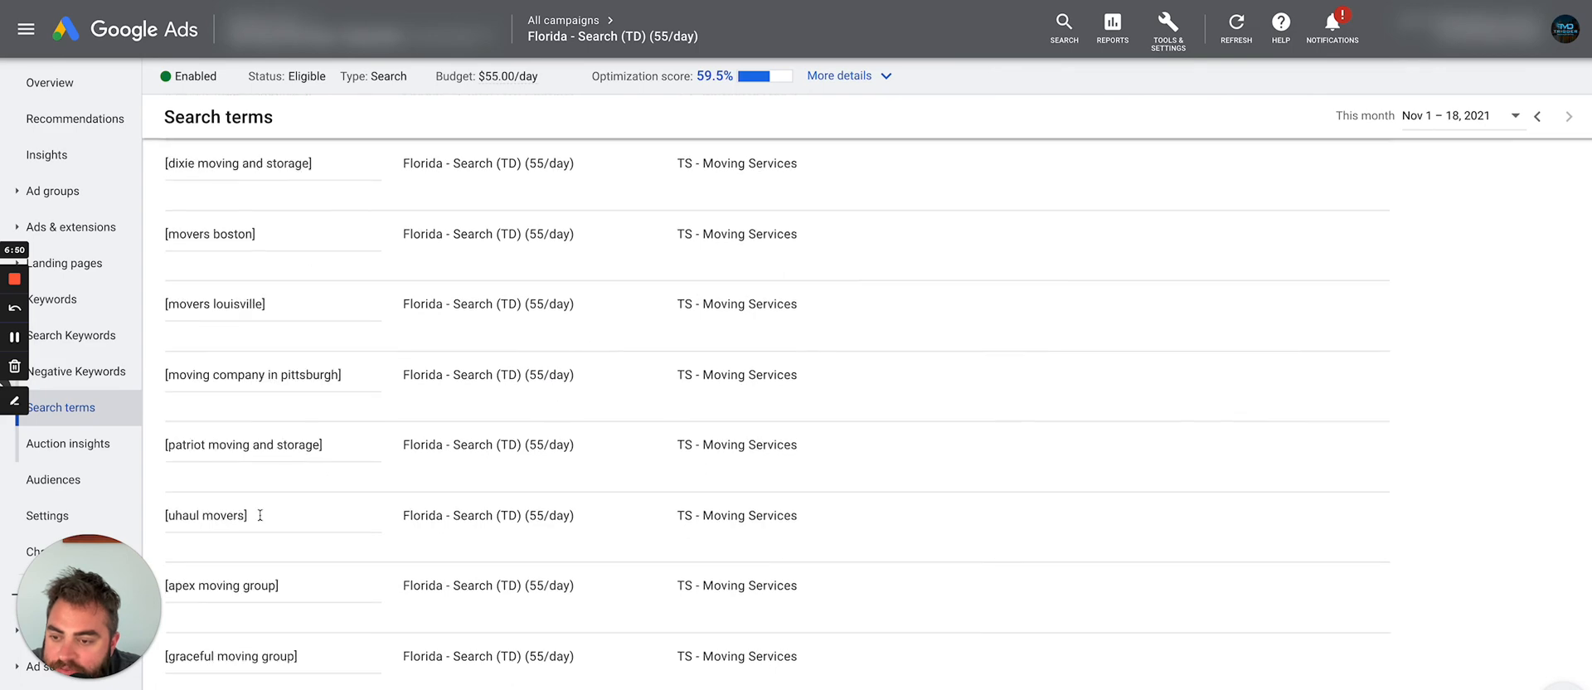
pyautogui.scroll(-4, 260, 515)
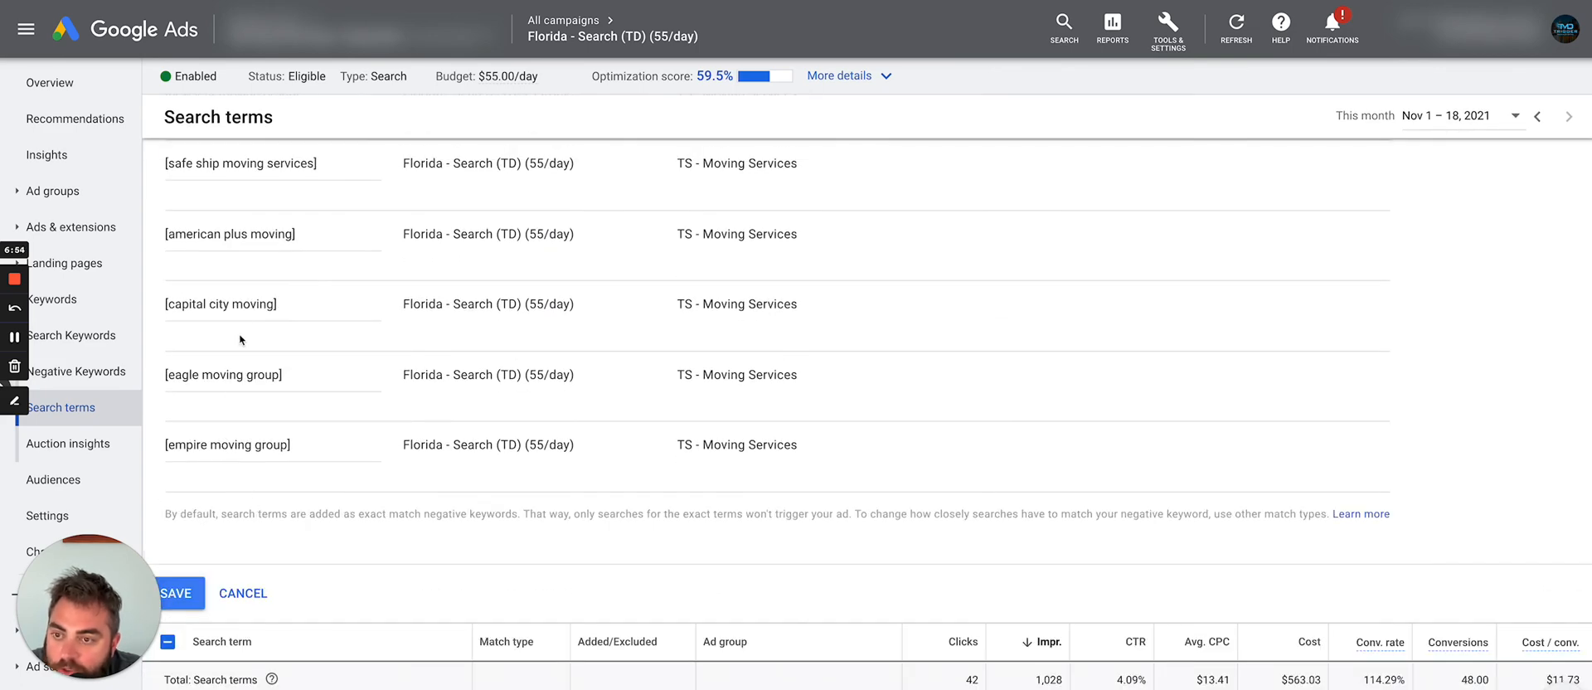
pyautogui.scroll(-2, 242, 502)
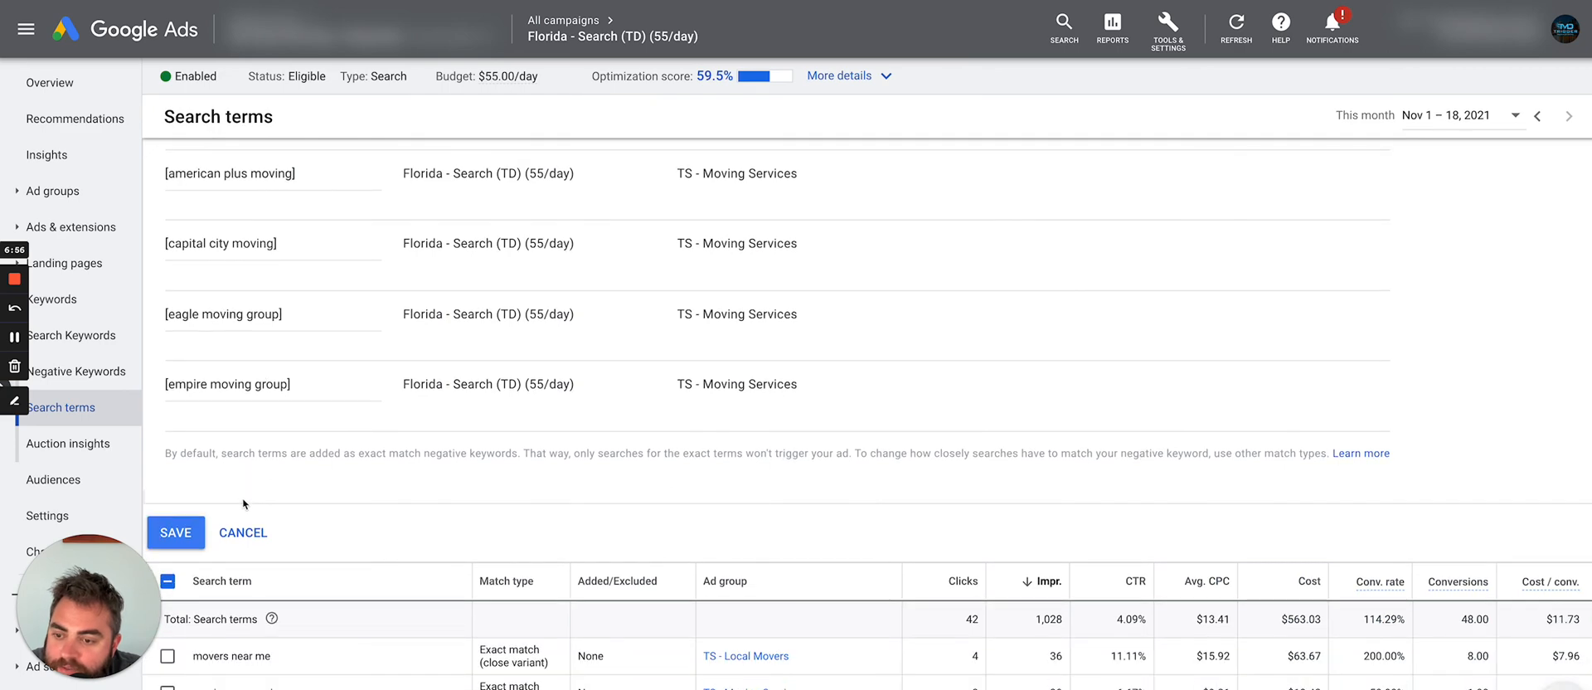
pyautogui.click(190, 532)
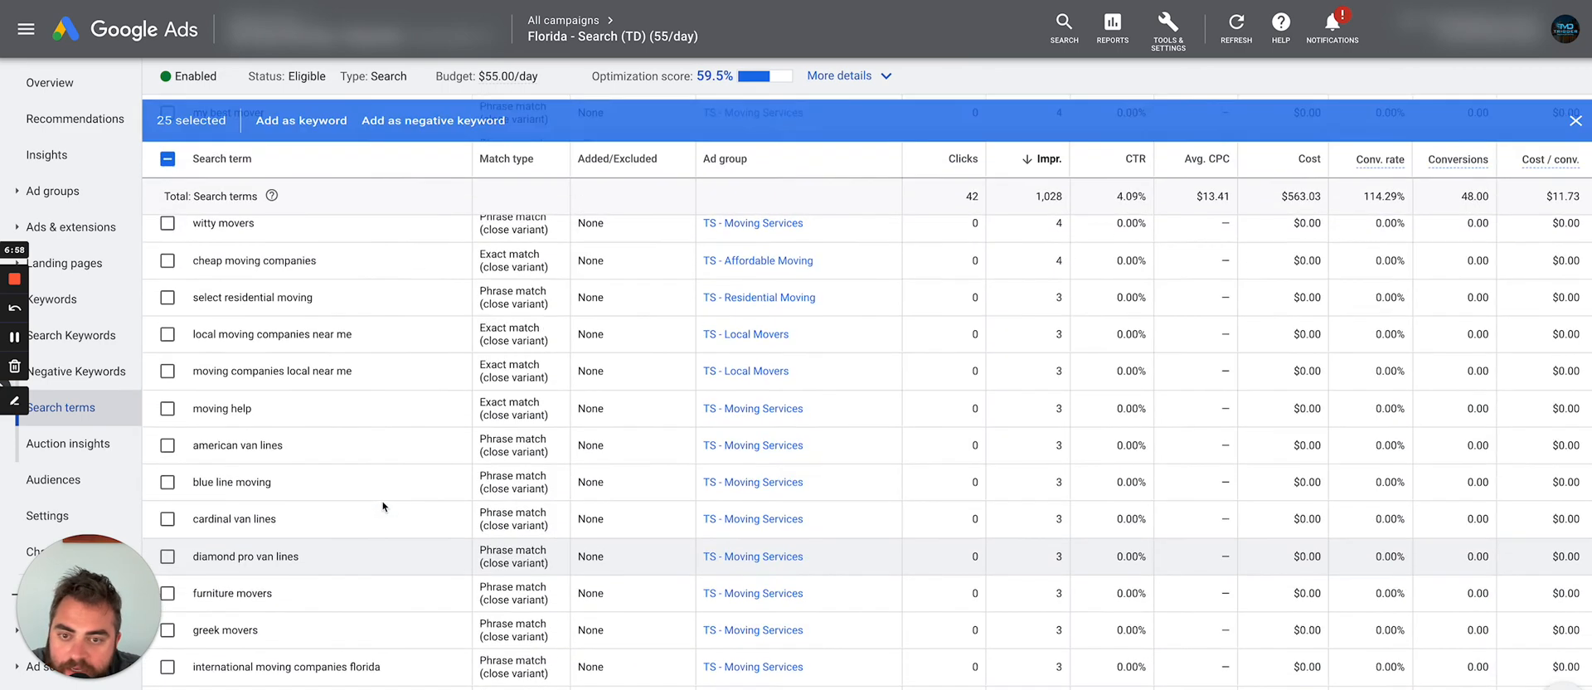
# Check the Added/Excluded status of the selected search terms and clear the whole selection.
pyautogui.scroll(5, 456, 456)
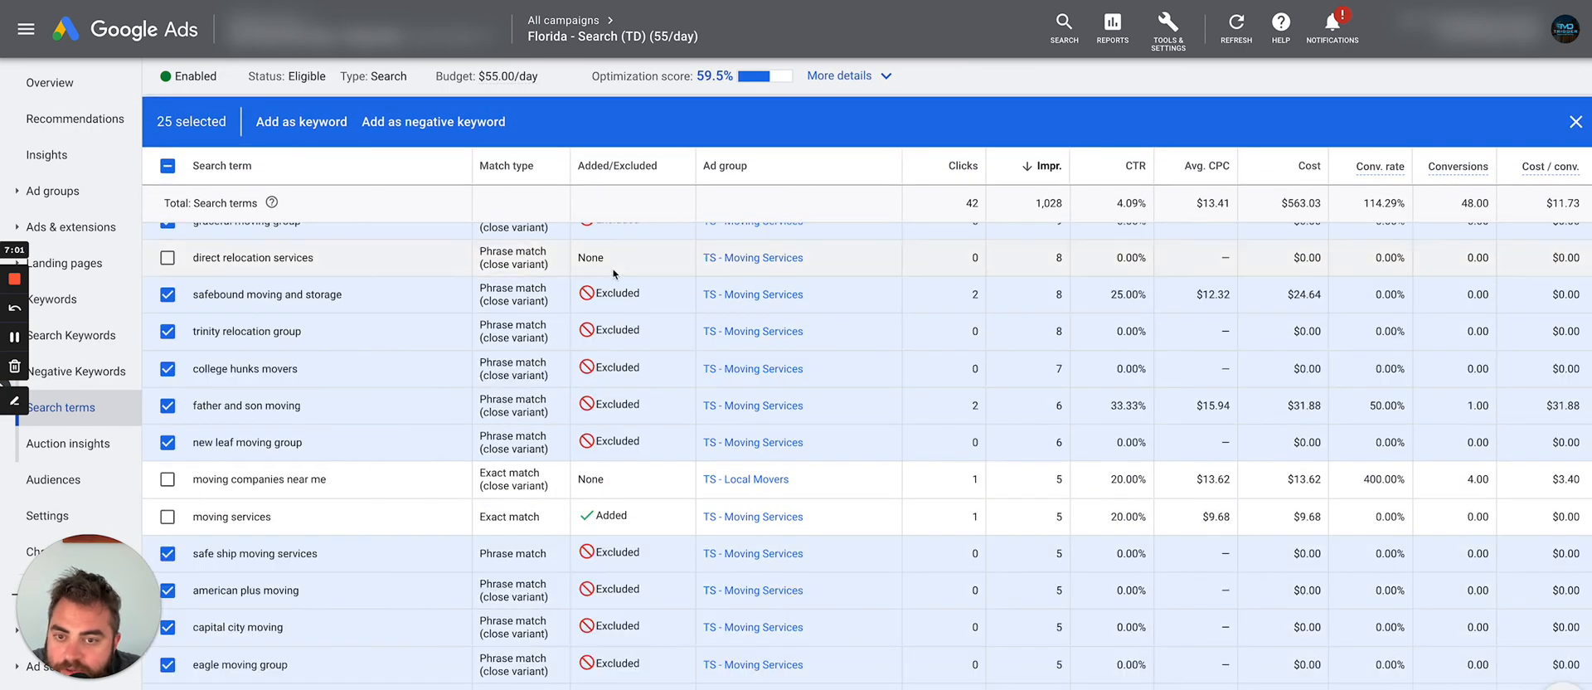
pyautogui.scroll(2, 280, 334)
pyautogui.scroll(5, 280, 334)
pyautogui.scroll(-4, 654, 487)
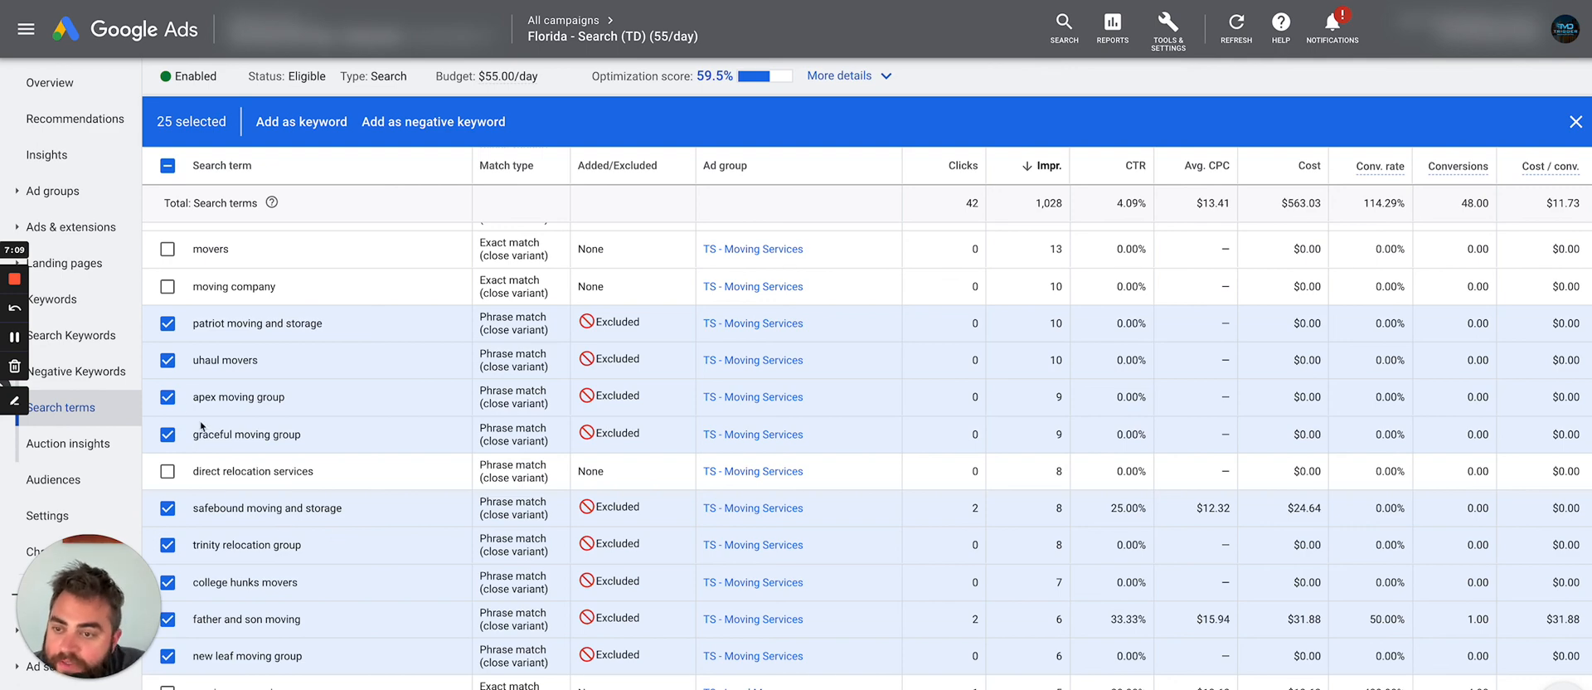
pyautogui.scroll(3, 222, 375)
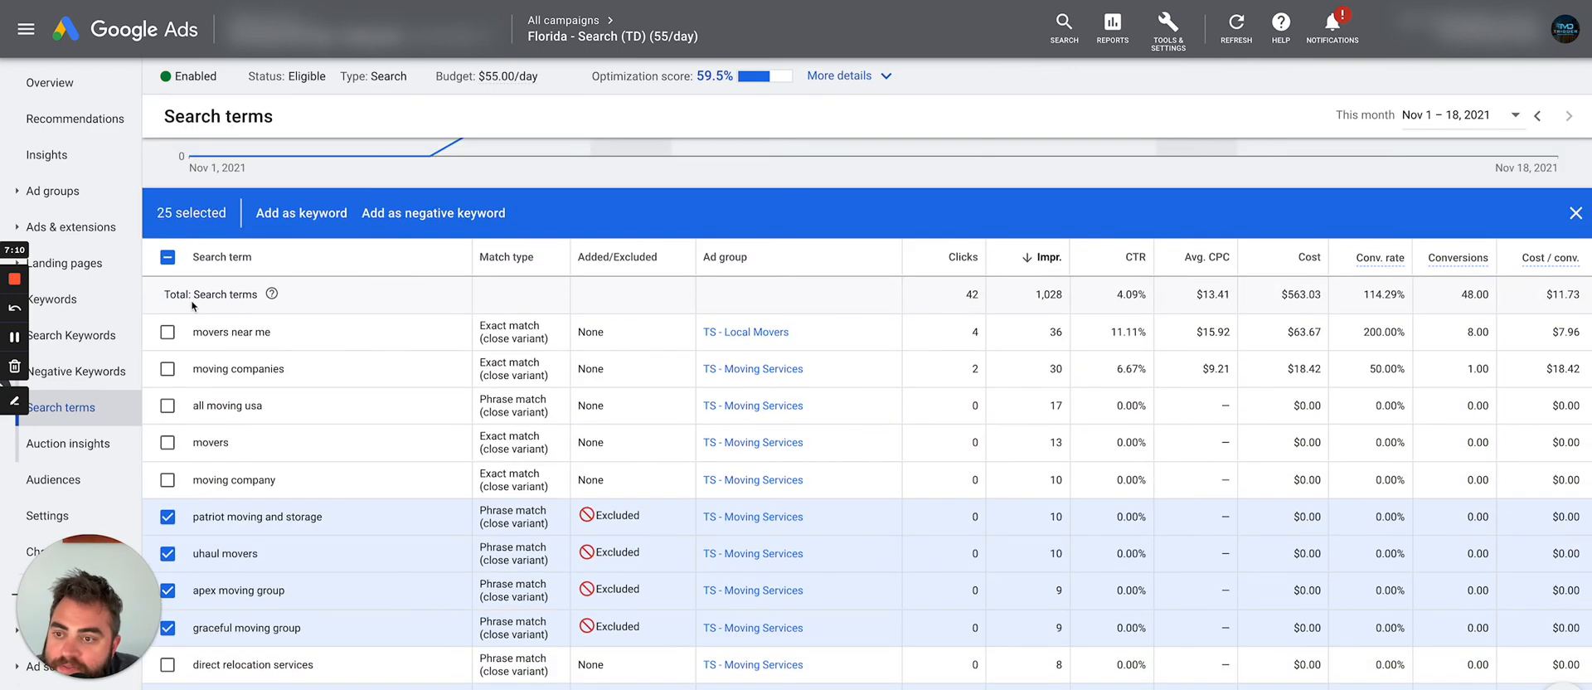
pyautogui.click(168, 260)
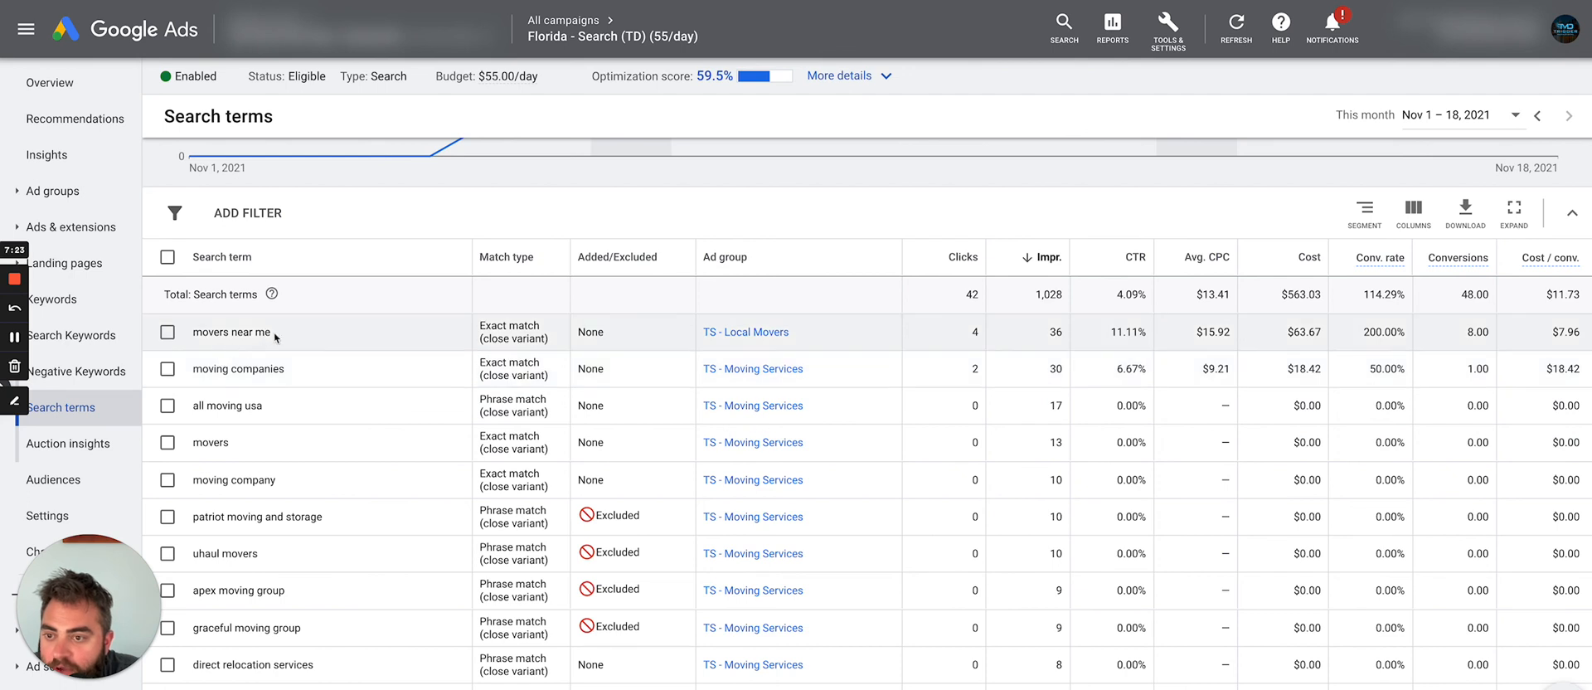
# Examine the generic search terms "movers near me", "moving companies" and "movers", highlighting each one's text in the list.
pyautogui.moveTo(275, 334); pyautogui.dragTo(191, 332)
pyautogui.moveTo(285, 369); pyautogui.dragTo(195, 369)
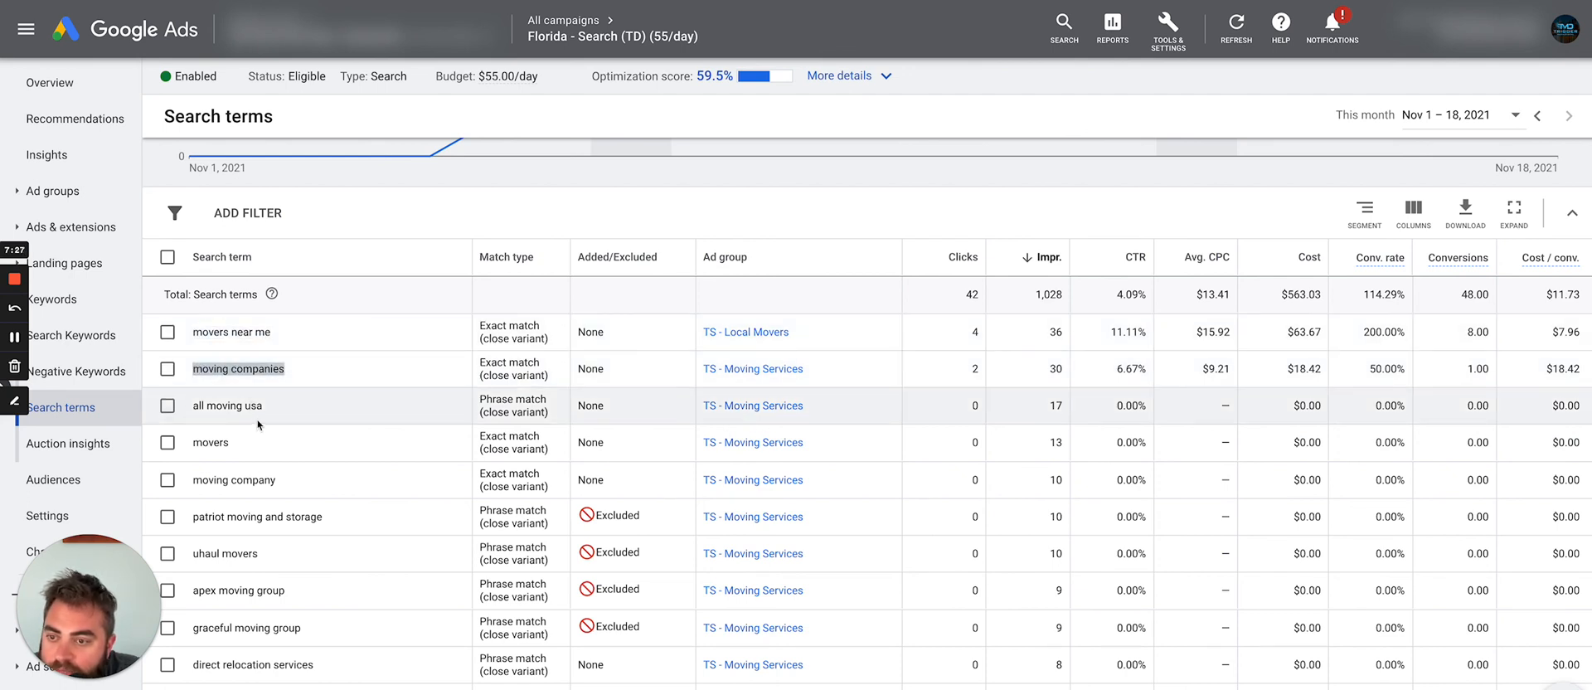
pyautogui.moveTo(246, 442); pyautogui.dragTo(192, 442)
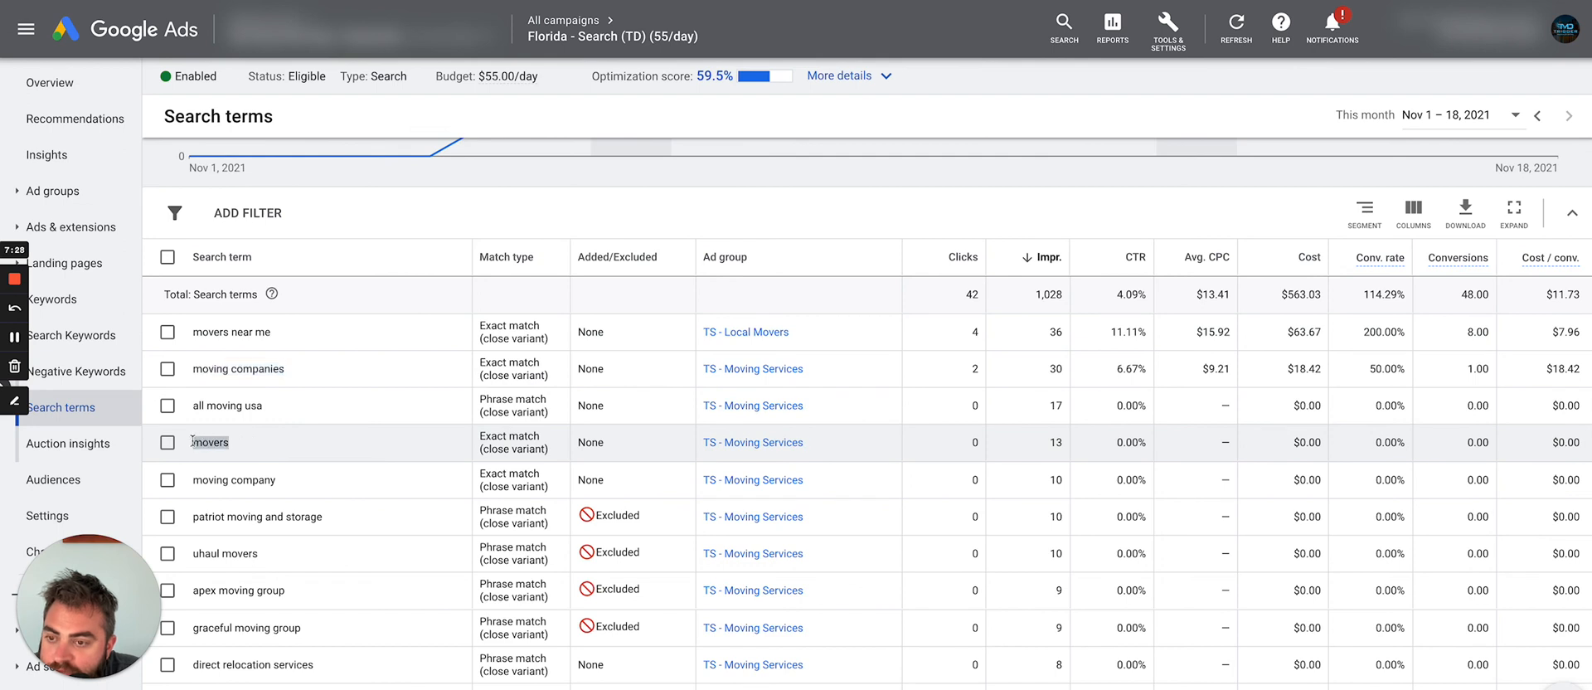